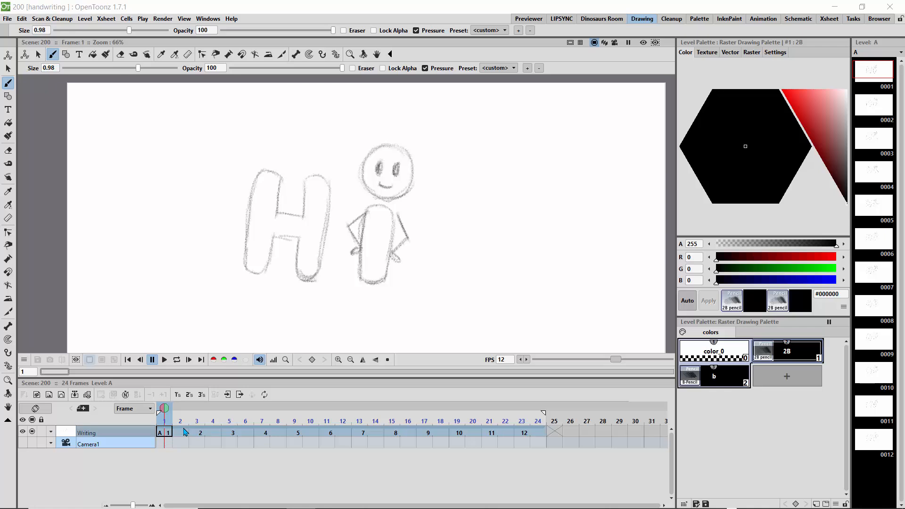
- Create a new raster level named B, keeping the 1920 x 1080 px size and png format
left_click(144, 432)
left_click(85, 19)
mouse_move(100, 32)
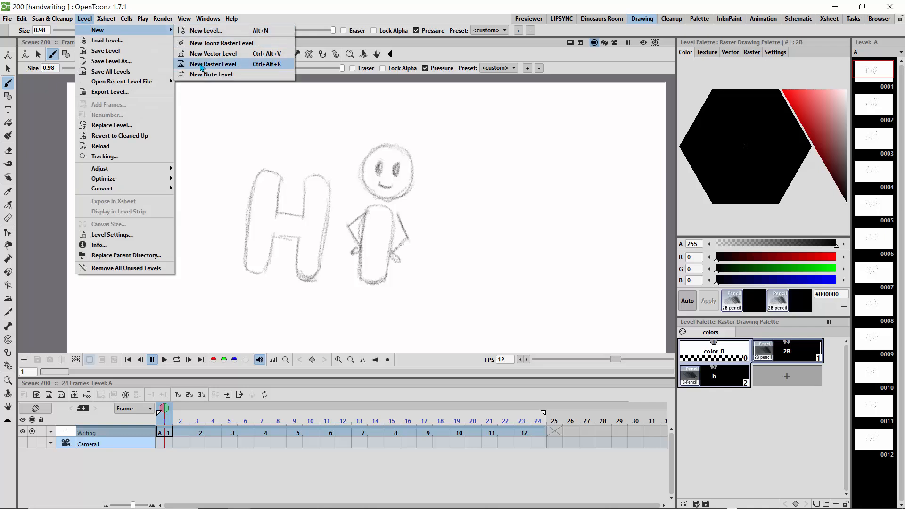
left_click(201, 66)
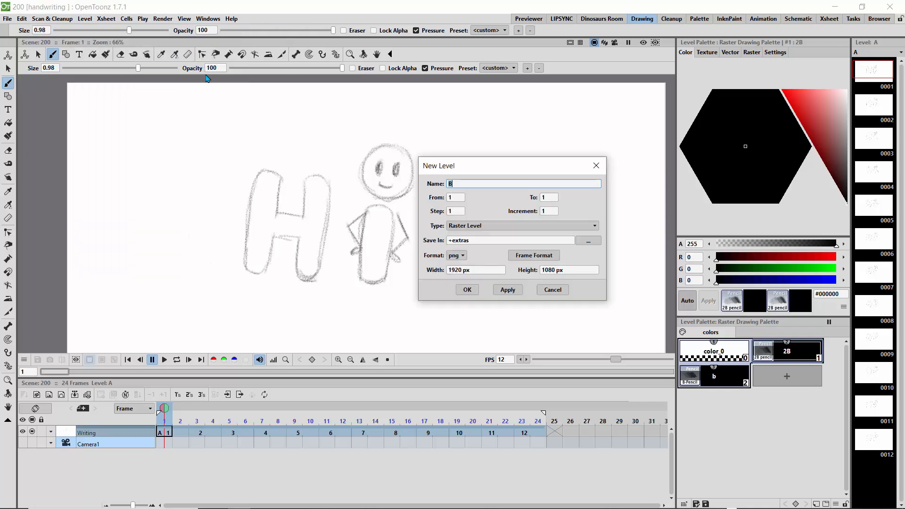
left_click(467, 290)
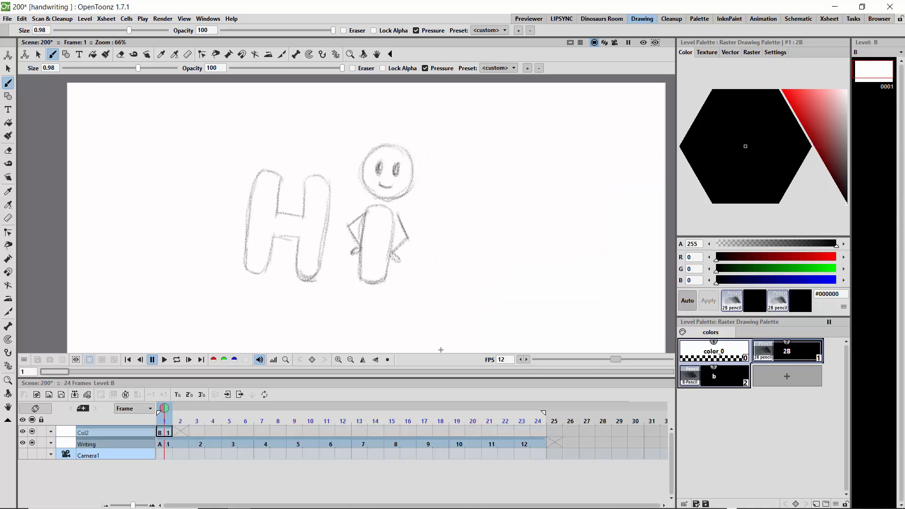
- Rename the column of the new level B to Color
double_click(90, 432)
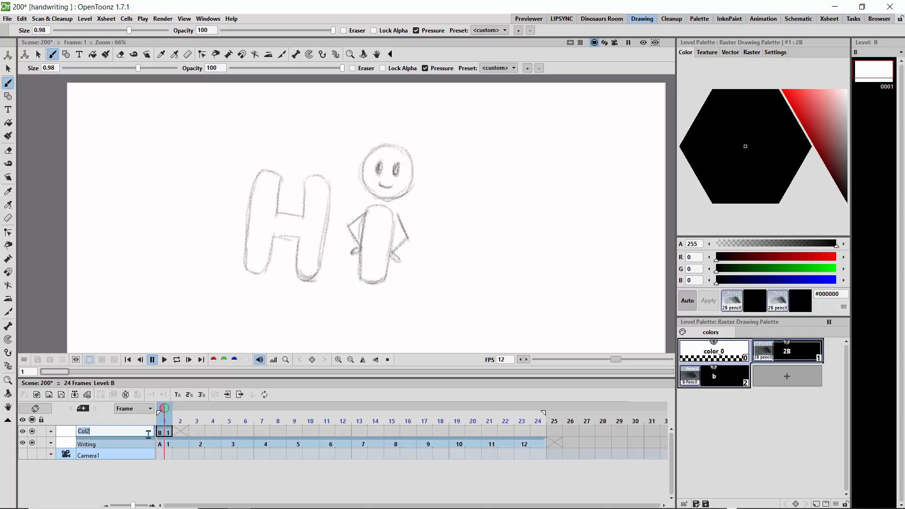
type("Co")
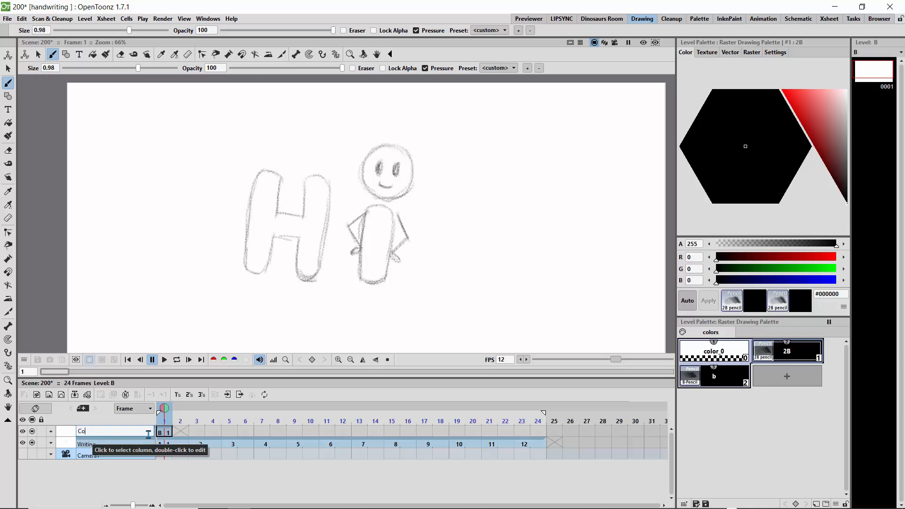
type("lor")
key("Return")
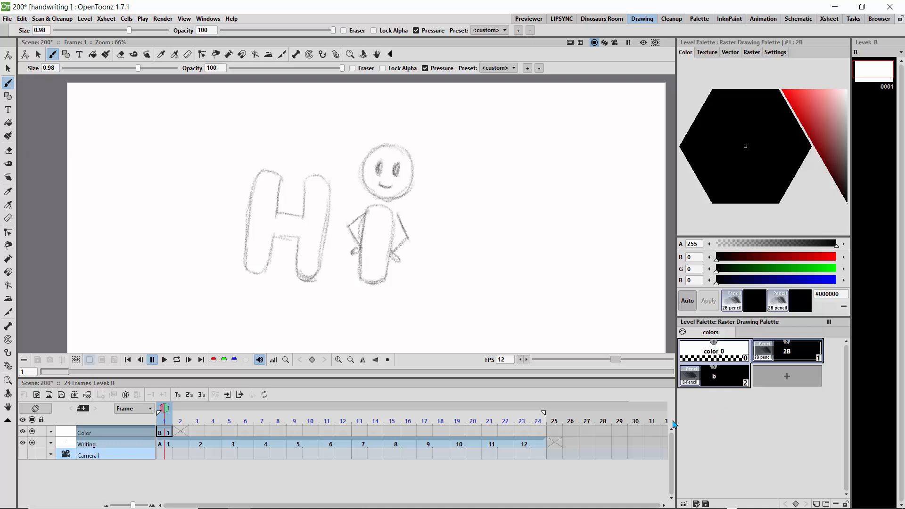
- Add an Oilbrush raster style in yellow (#E3CD40) and paint the left stem of the H with it
left_click(751, 52)
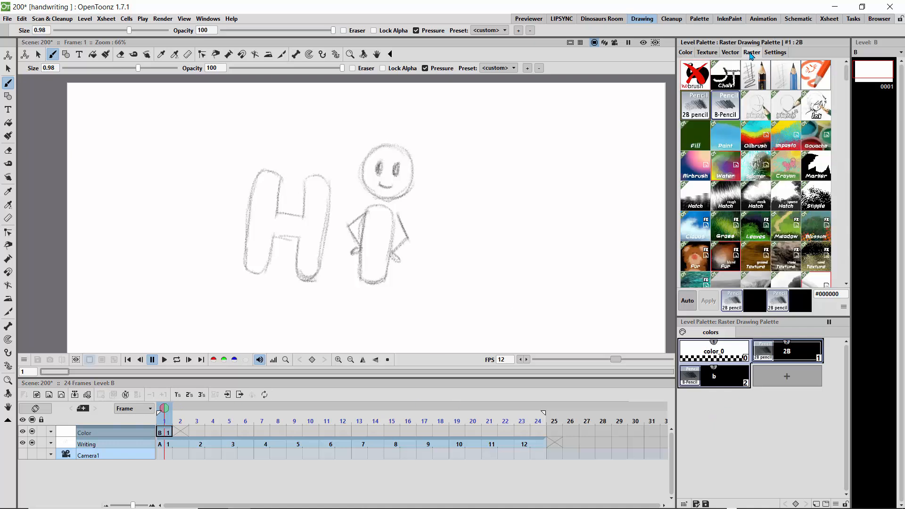
left_click(786, 376)
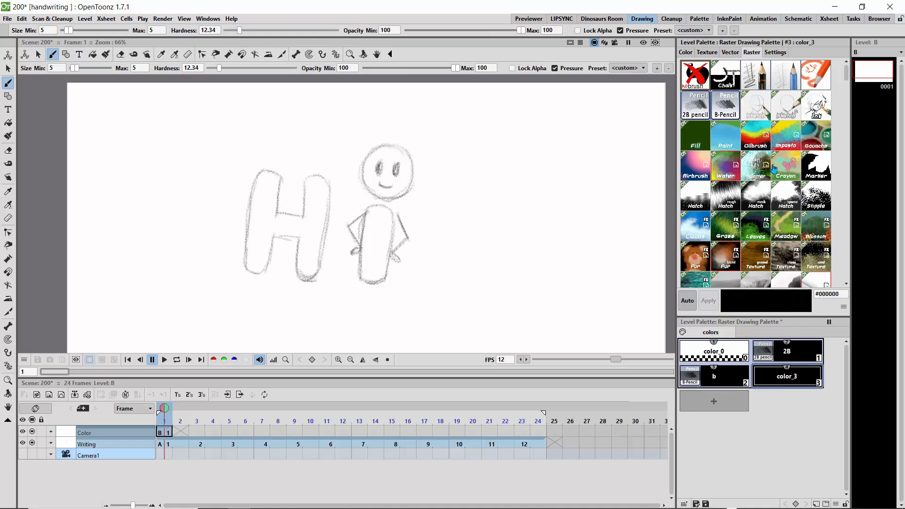
left_click(755, 141)
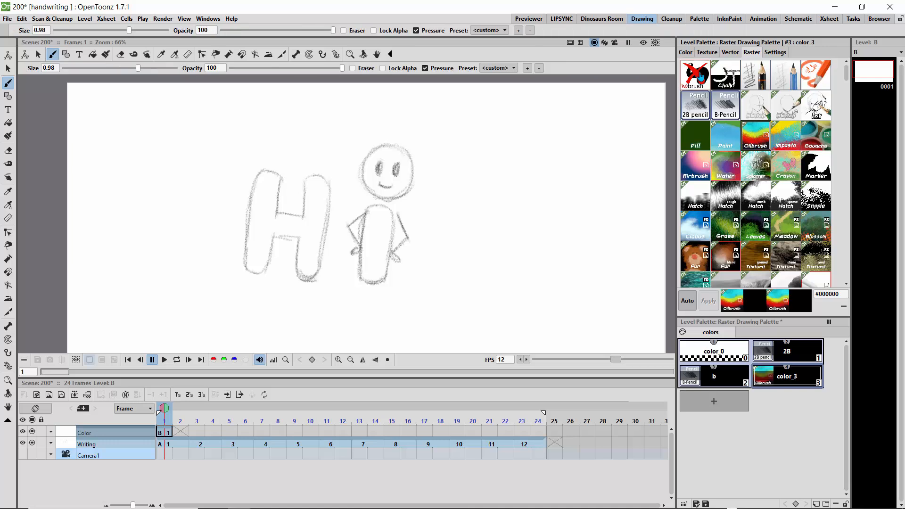
left_click(687, 53)
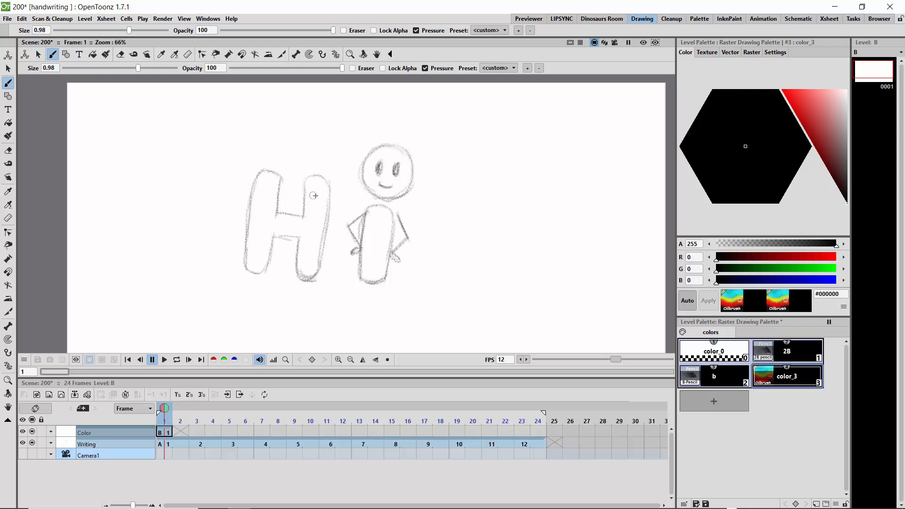
left_click(823, 119)
left_click_drag(769, 113, 804, 101)
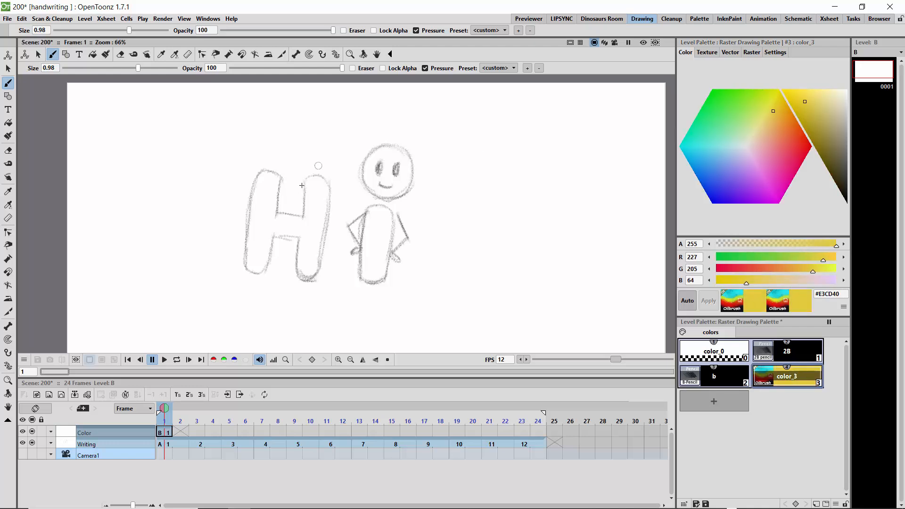
mouse_move(273, 177)
left_mouse_down()
mouse_move(253, 208)
mouse_move(261, 171)
mouse_move(261, 214)
mouse_move(271, 215)
mouse_move(272, 231)
mouse_move(266, 259)
mouse_move(261, 213)
mouse_move(249, 269)
mouse_move(262, 275)
mouse_move(248, 284)
left_mouse_up()
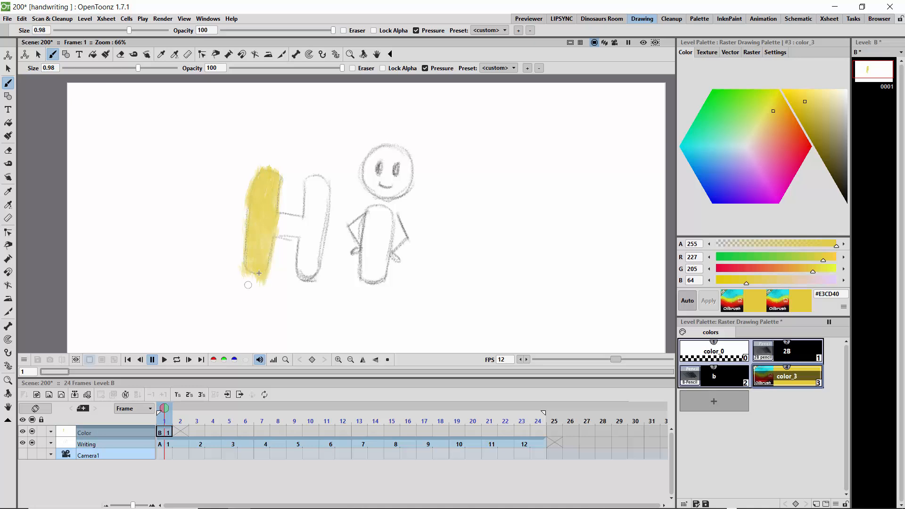
- Add a yellow Impasto raster style and paint the right stem and crossbar of the H with it
left_click(713, 402)
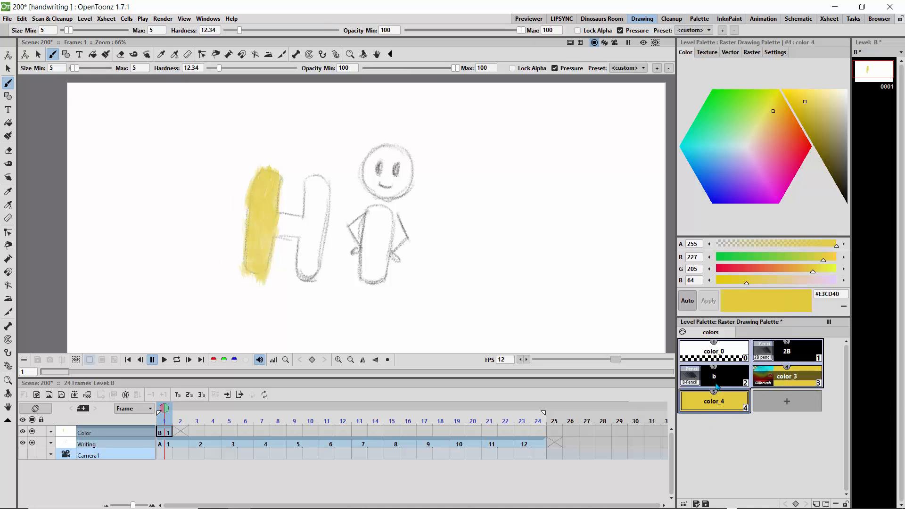
left_click(751, 52)
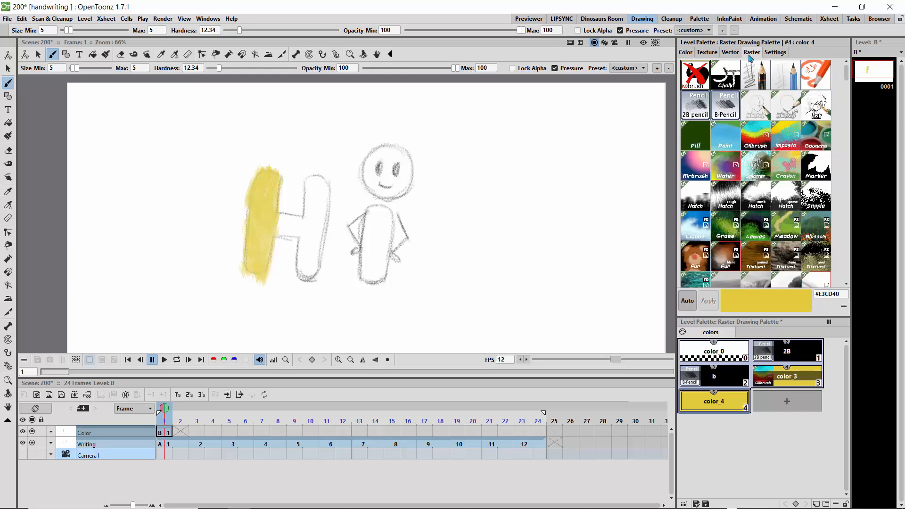
left_click(781, 146)
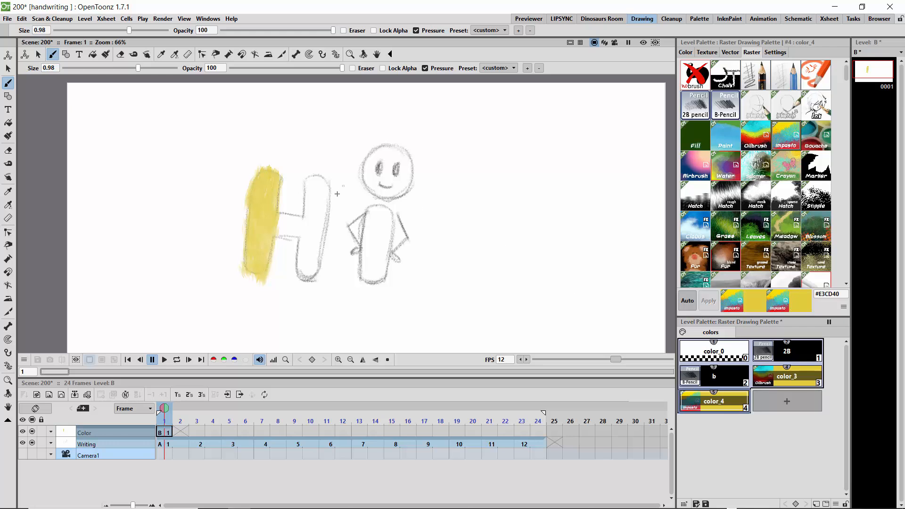
mouse_move(322, 213)
left_mouse_down()
mouse_move(330, 198)
mouse_move(313, 179)
mouse_move(304, 214)
mouse_move(316, 234)
mouse_move(314, 245)
mouse_move(304, 226)
mouse_move(311, 267)
left_mouse_up()
mouse_move(276, 222)
left_mouse_down()
mouse_move(330, 253)
mouse_move(331, 268)
mouse_move(253, 241)
mouse_move(260, 205)
mouse_move(256, 272)
mouse_move(260, 246)
mouse_move(270, 235)
left_mouse_up()
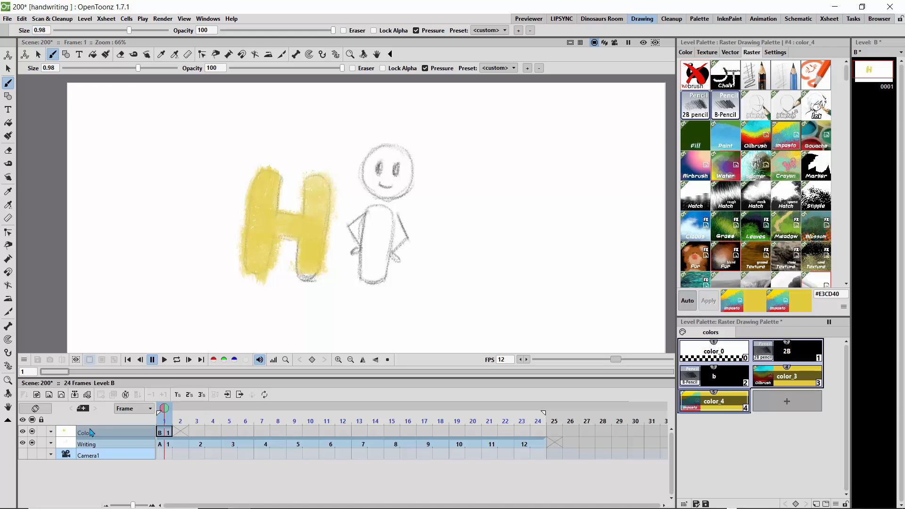
- Move the Color column beneath the Writing column and lock Writing against edits
left_click_drag(90, 432, 92, 450)
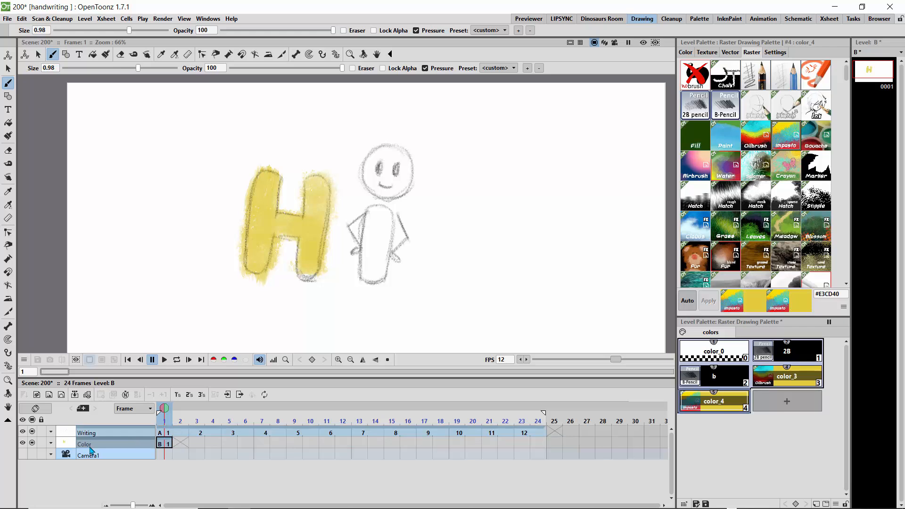
left_click(165, 447)
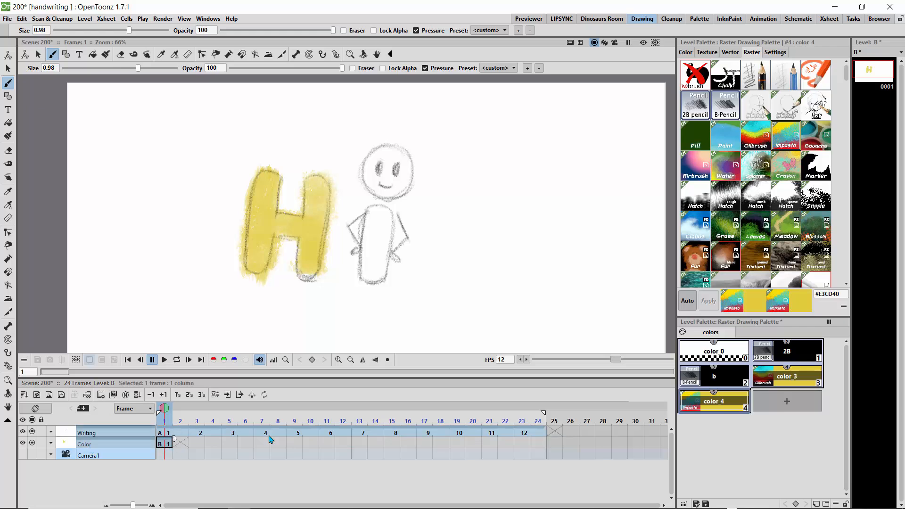
left_click(42, 432)
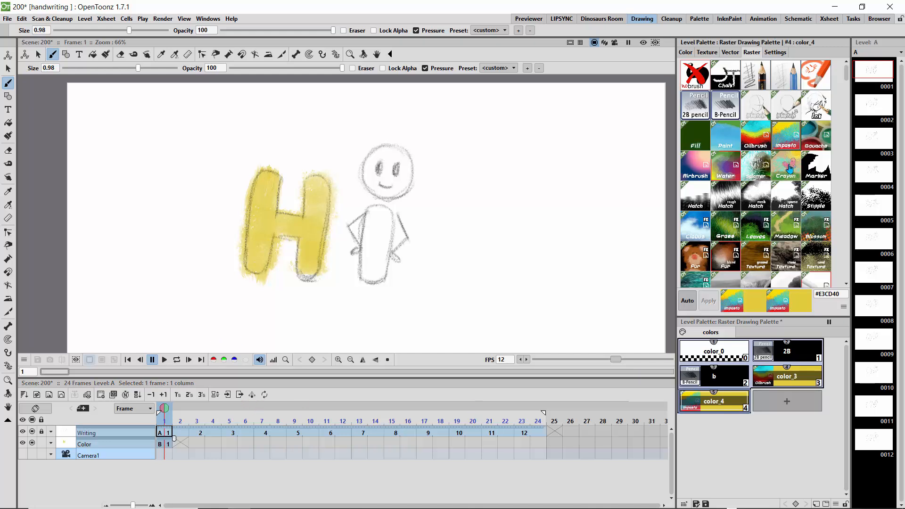
- Add a Crayon raster style in magenta (#D754E3) and fill the body of the I with it on Color frame 1
left_click(781, 405)
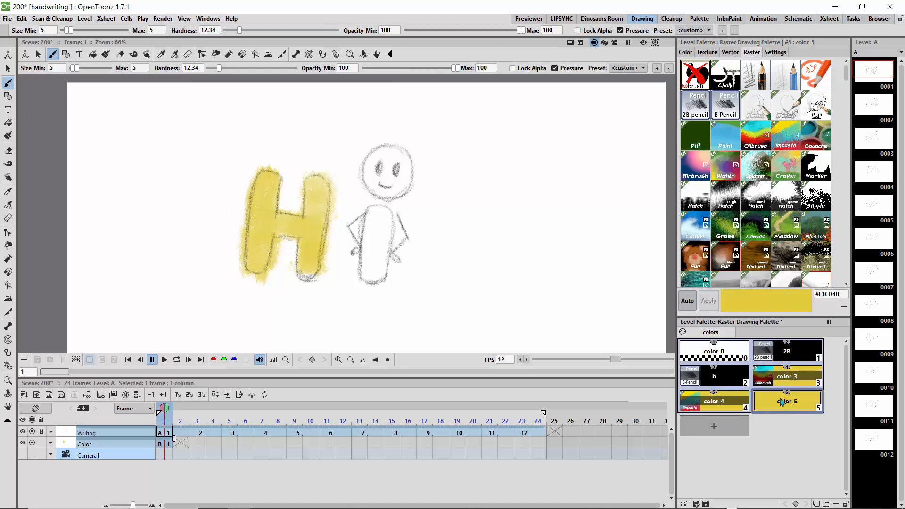
left_click(784, 171)
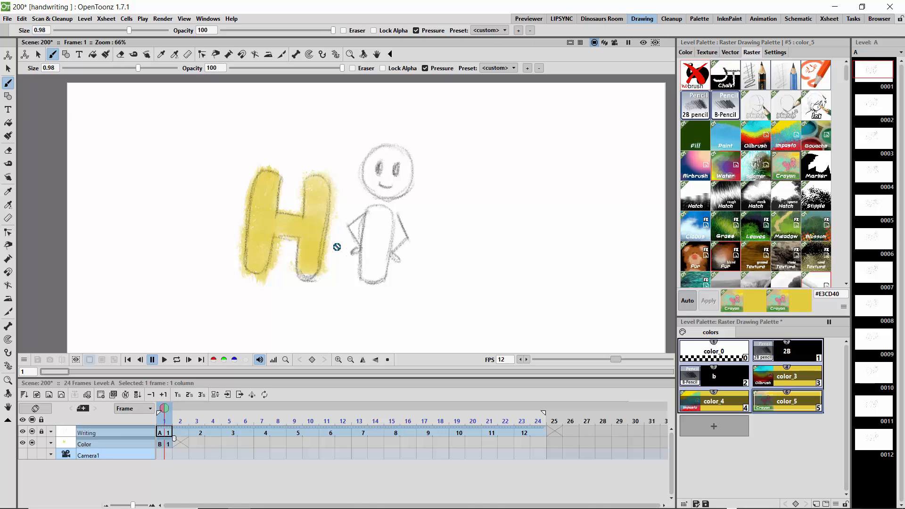
left_click(168, 444)
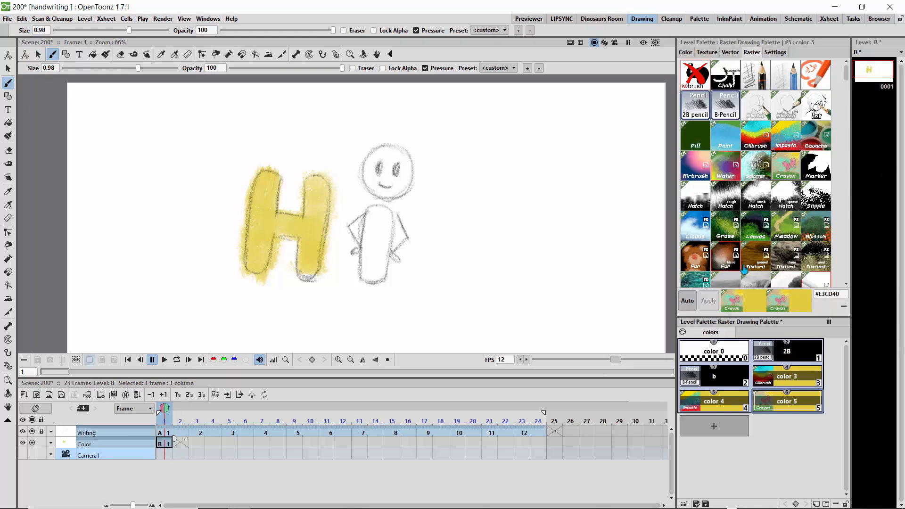
left_click(686, 53)
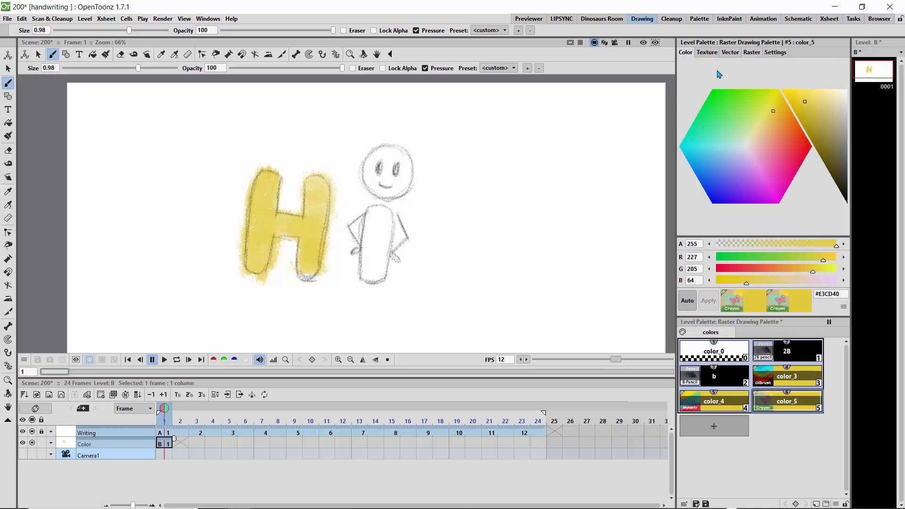
left_click(766, 178)
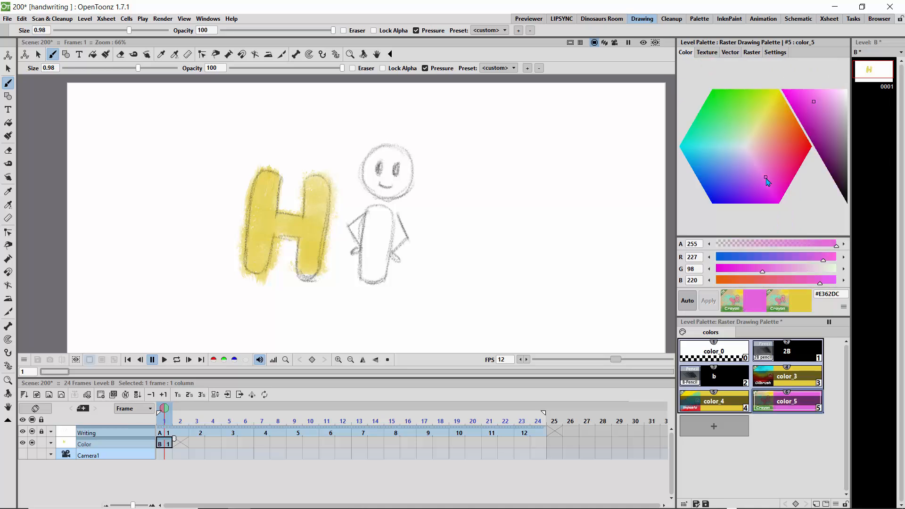
left_click(762, 182)
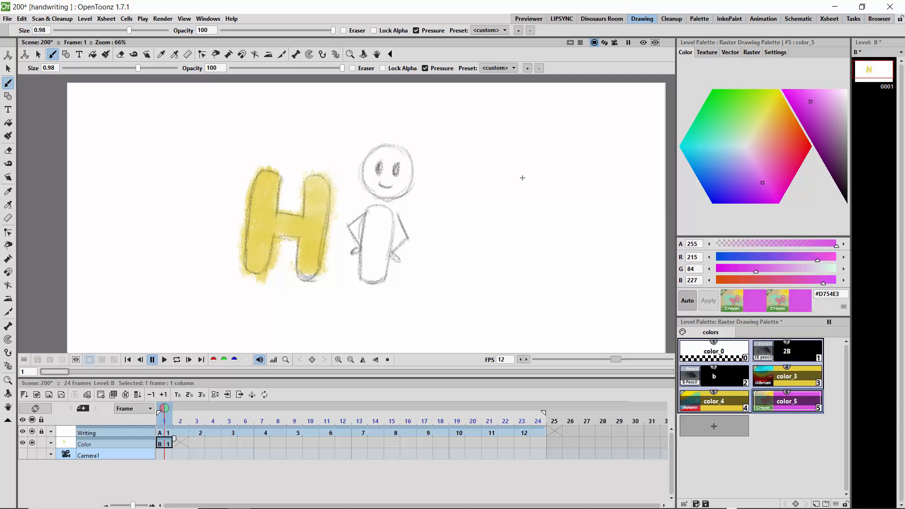
mouse_move(378, 222)
left_mouse_down()
mouse_move(366, 245)
mouse_move(390, 221)
mouse_move(386, 276)
mouse_move(392, 221)
mouse_move(385, 263)
mouse_move(384, 222)
mouse_move(374, 279)
mouse_move(375, 231)
mouse_move(369, 278)
mouse_move(365, 236)
mouse_move(370, 276)
left_mouse_up()
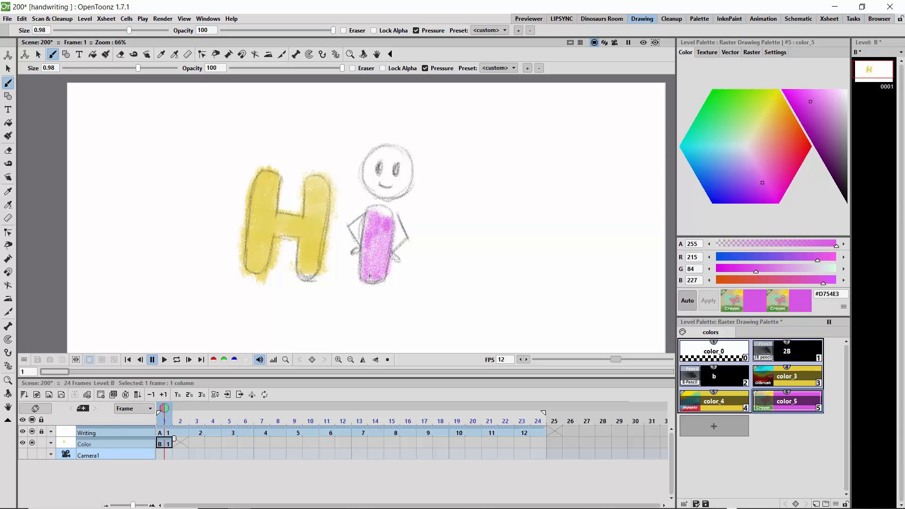
mouse_move(389, 214)
left_mouse_down()
mouse_move(371, 209)
mouse_move(385, 217)
mouse_move(375, 209)
mouse_move(366, 218)
mouse_move(365, 241)
mouse_move(366, 215)
mouse_move(362, 272)
mouse_move(365, 229)
mouse_move(377, 274)
left_mouse_up()
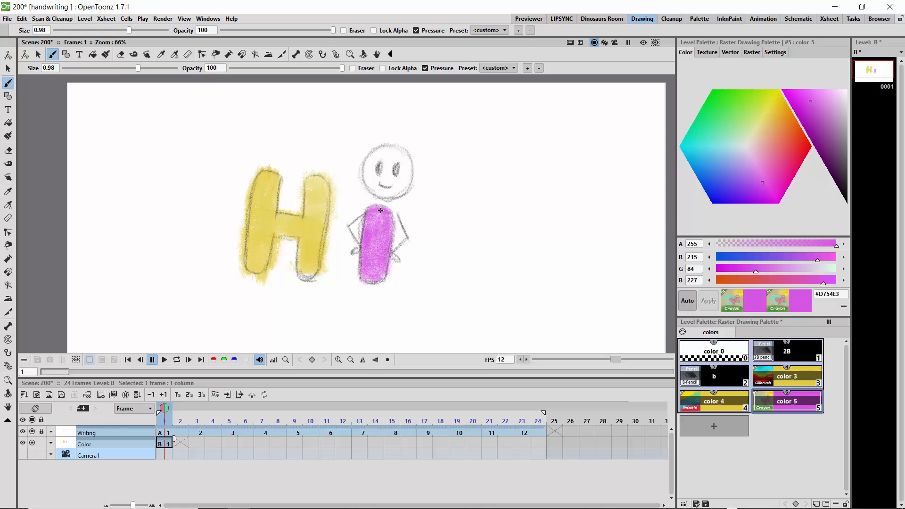
- Paint the character's round head with the yellow Impasto style color_4
left_click(711, 405)
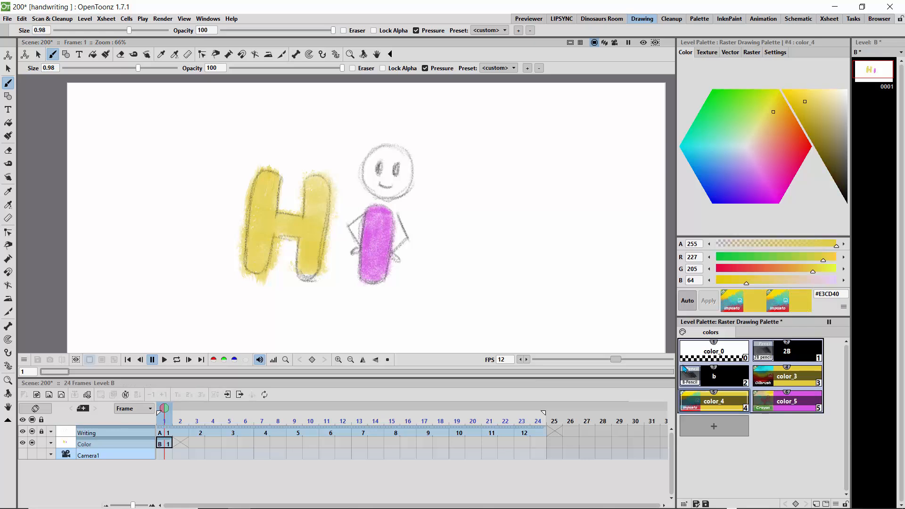
mouse_move(399, 154)
left_mouse_down()
mouse_move(390, 175)
mouse_move(378, 160)
mouse_move(403, 170)
mouse_move(375, 179)
mouse_move(396, 158)
mouse_move(394, 187)
mouse_move(374, 163)
mouse_move(402, 161)
mouse_move(401, 176)
mouse_move(384, 186)
mouse_move(405, 176)
mouse_move(384, 190)
left_mouse_up()
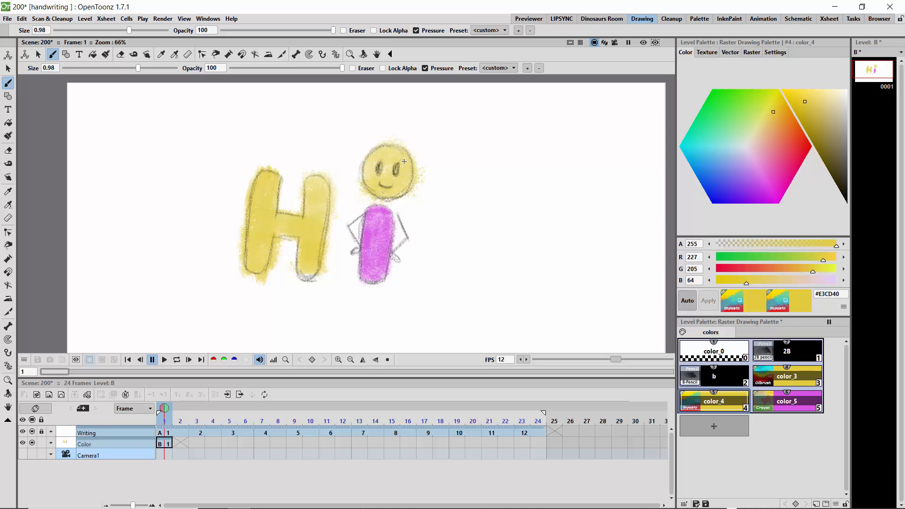
mouse_move(403, 162)
left_mouse_down()
mouse_move(408, 149)
mouse_move(401, 199)
left_mouse_up()
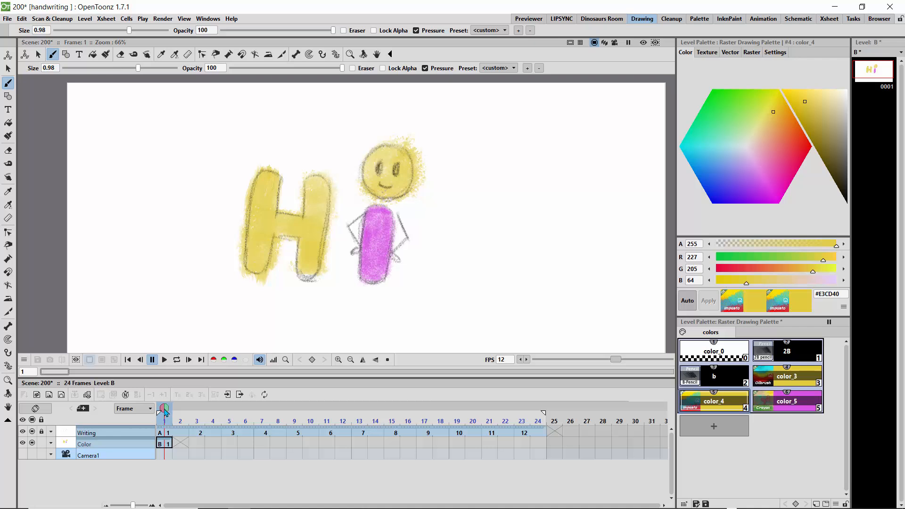
- Extend the exposure of the first Color drawing through frame 2
left_click_drag(164, 413, 198, 417)
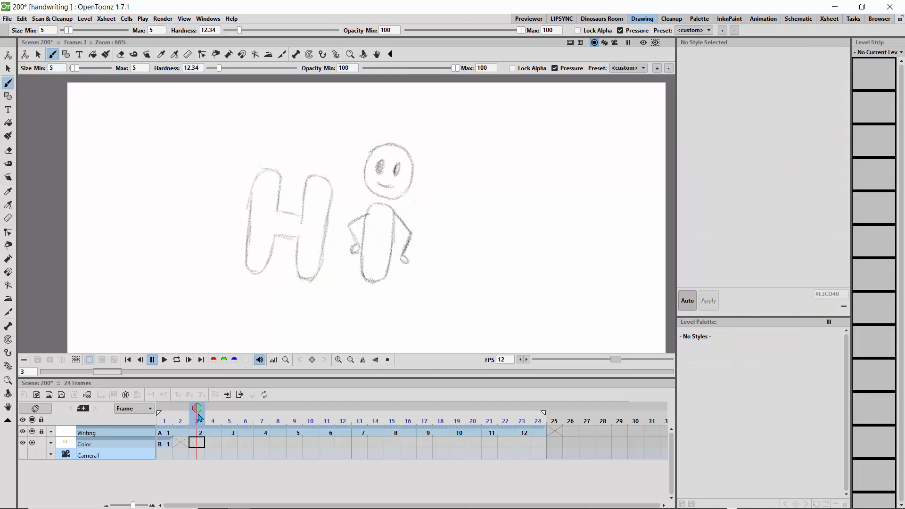
left_click(163, 441)
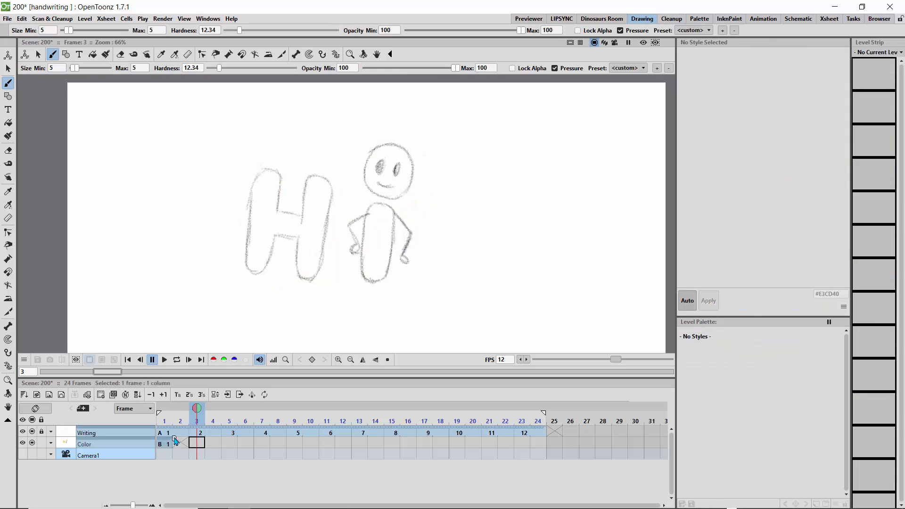
left_click_drag(176, 439, 199, 441)
- Paint the H with the yellow Impasto style color_4 on frame 3 of the Color column
left_click(195, 446)
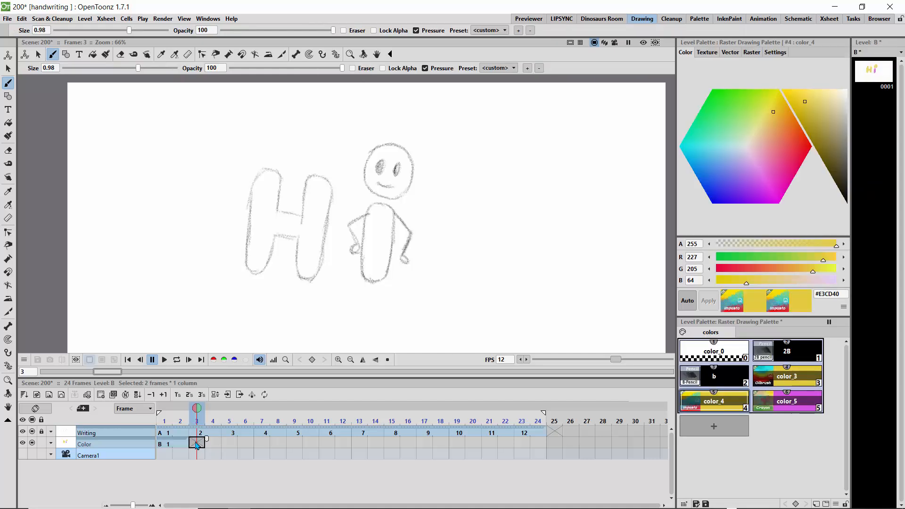
left_click(761, 384)
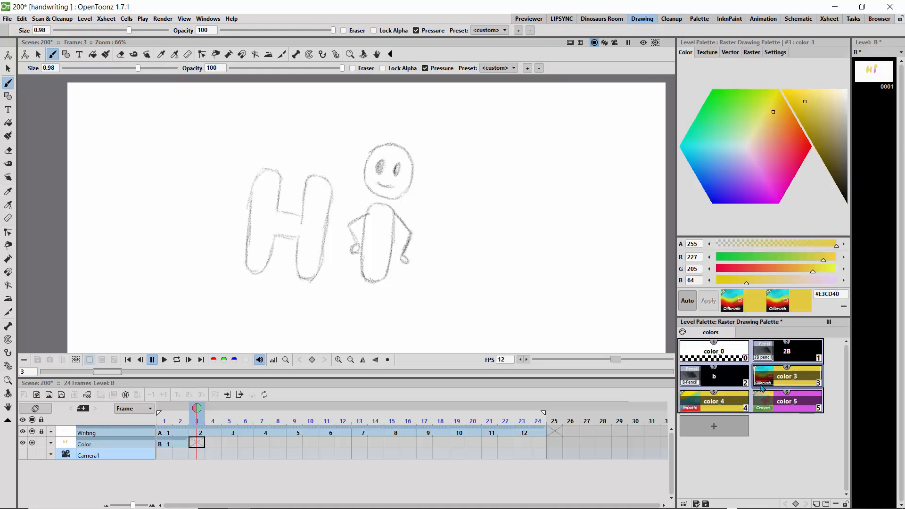
left_click(711, 401)
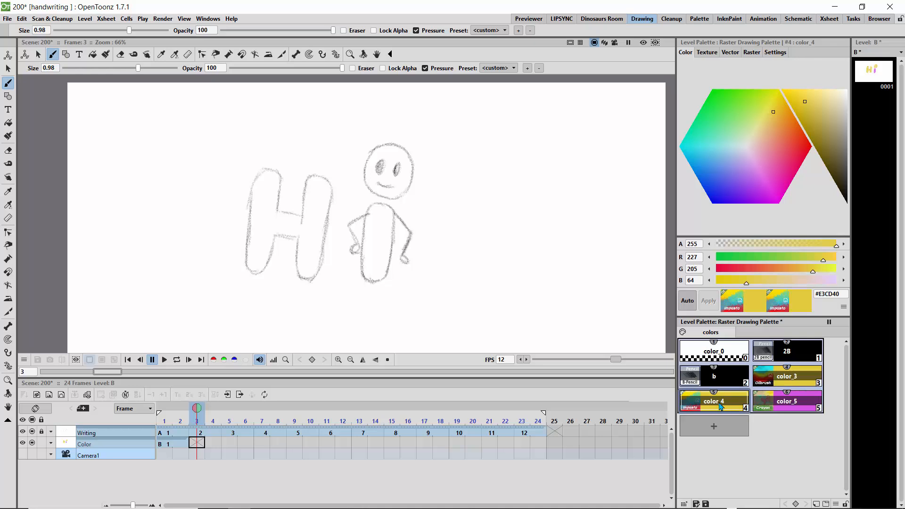
mouse_move(262, 190)
left_mouse_down()
mouse_move(275, 194)
mouse_move(257, 265)
mouse_move(272, 218)
mouse_move(302, 221)
mouse_move(316, 238)
mouse_move(324, 185)
mouse_move(306, 273)
mouse_move(299, 245)
mouse_move(310, 274)
left_mouse_up()
mouse_move(196, 408)
left_mouse_down()
mouse_move(158, 415)
mouse_move(200, 419)
left_mouse_up()
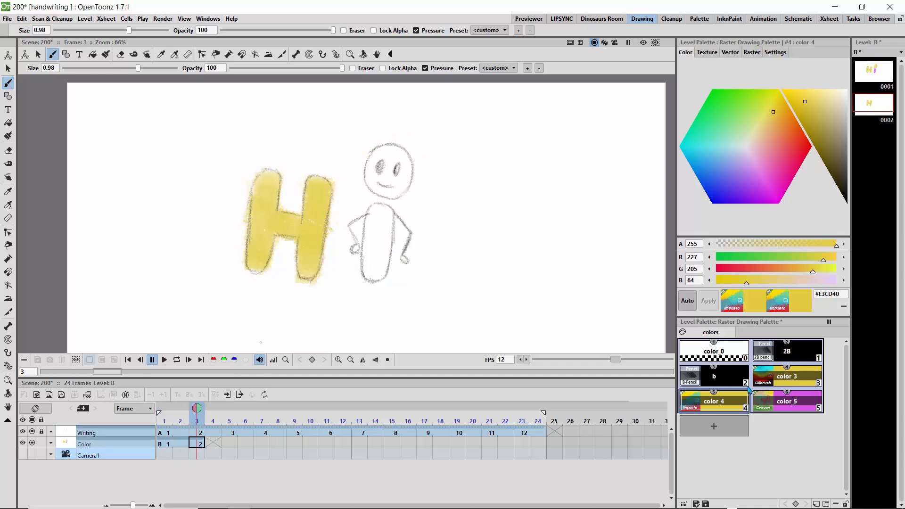
- Fill the I's body with the magenta Crayon style color_5 and its head with the yellow Impasto color_4 on Color frame 3
left_click(782, 409)
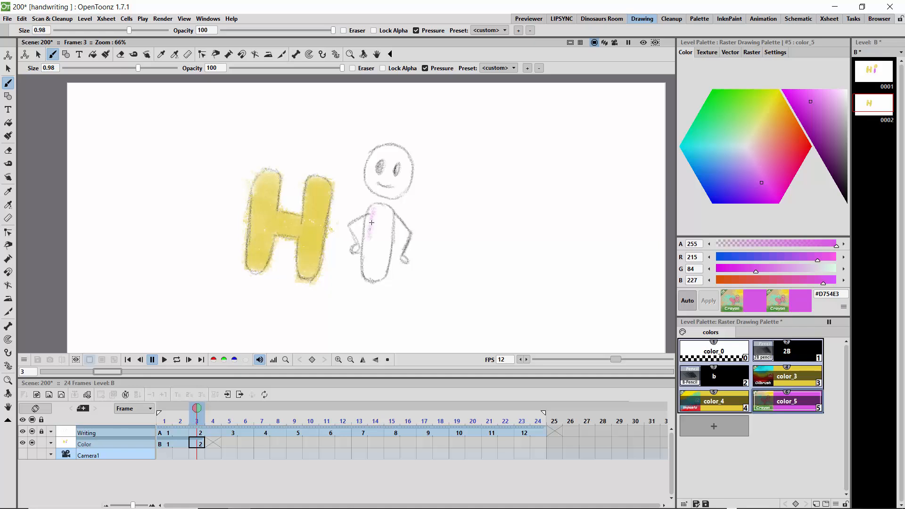
mouse_move(372, 223)
left_mouse_down()
mouse_move(365, 247)
mouse_move(376, 241)
mouse_move(387, 255)
mouse_move(381, 280)
mouse_move(369, 246)
mouse_move(367, 279)
mouse_move(364, 261)
mouse_move(382, 207)
left_mouse_up()
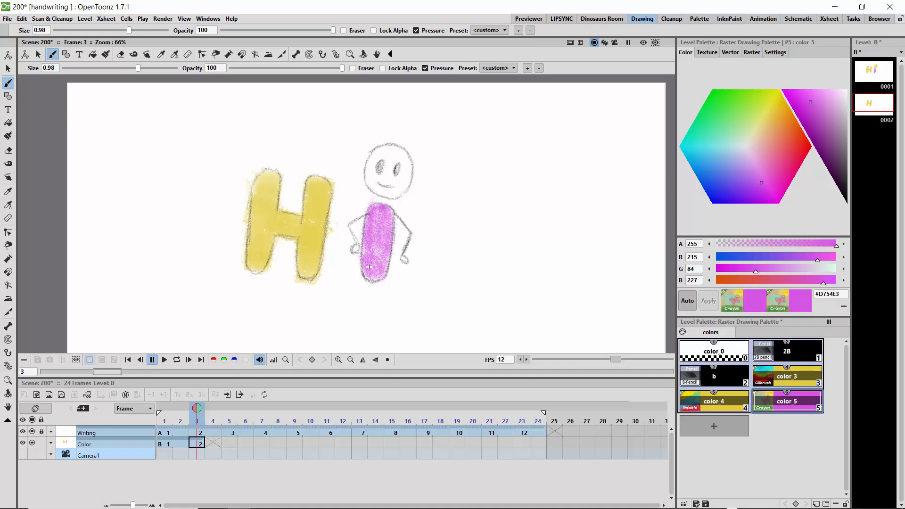
left_click(211, 413)
mouse_move(222, 412)
left_mouse_down()
mouse_move(180, 412)
mouse_move(210, 412)
mouse_move(195, 412)
left_mouse_up()
left_click(704, 402)
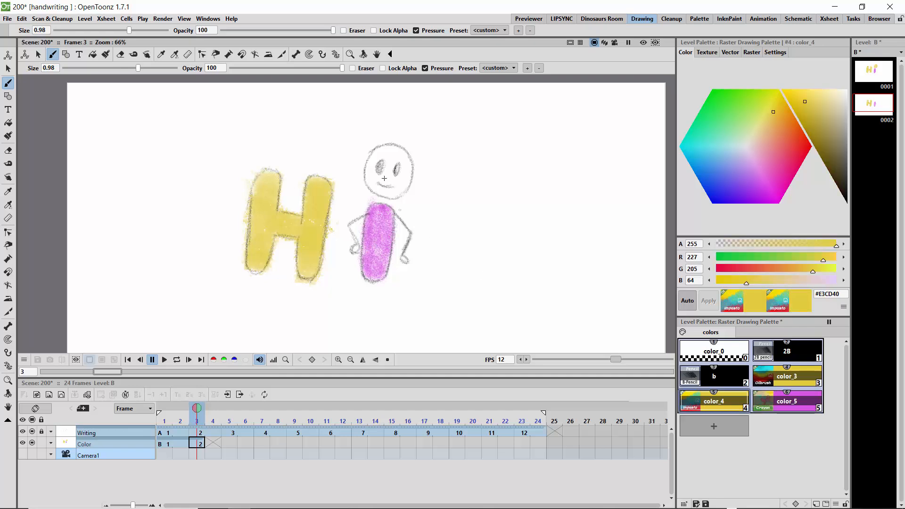
mouse_move(382, 156)
left_mouse_down()
mouse_move(385, 195)
mouse_move(382, 160)
mouse_move(396, 161)
mouse_move(404, 177)
mouse_move(382, 181)
mouse_move(378, 162)
mouse_move(374, 171)
mouse_move(391, 193)
mouse_move(367, 172)
mouse_move(368, 190)
left_mouse_up()
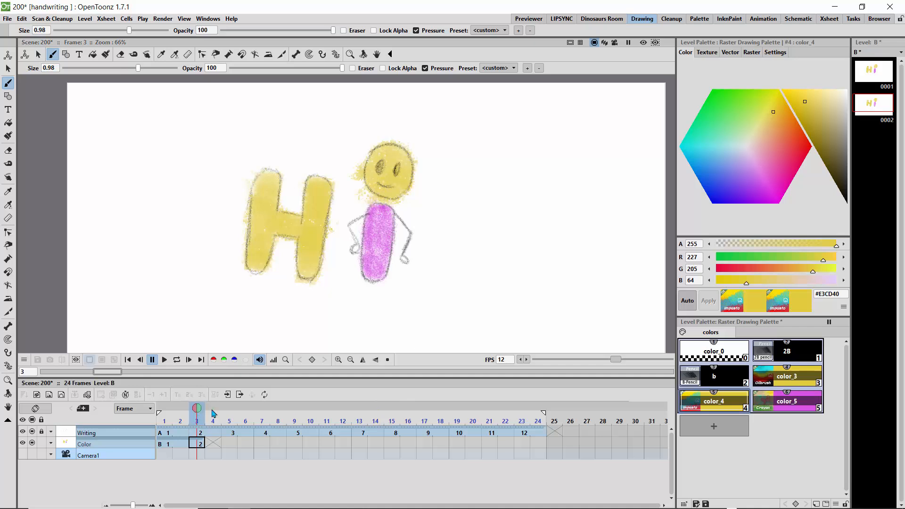
- Paint the head and the H with the yellow Impasto color_4 on Color frame 5
left_click(229, 443)
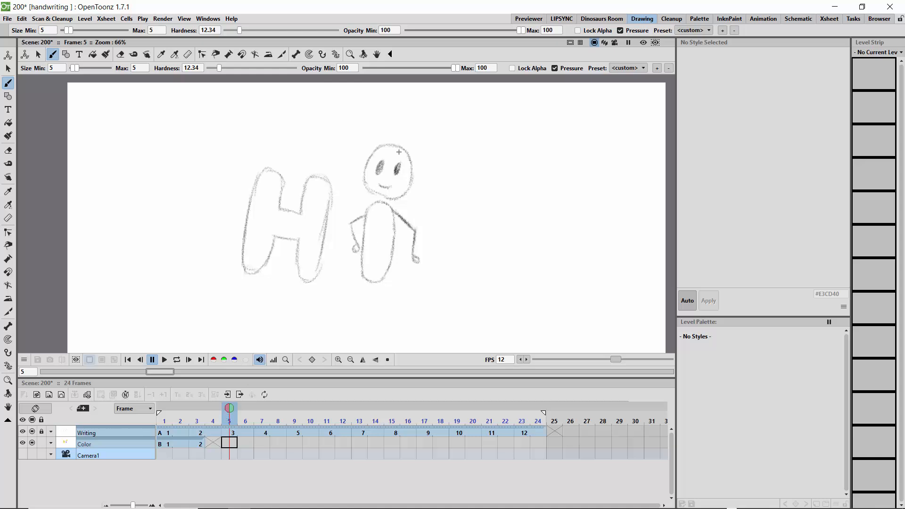
mouse_move(398, 151)
left_mouse_down()
mouse_move(392, 191)
mouse_move(378, 182)
mouse_move(390, 152)
mouse_move(395, 178)
mouse_move(380, 162)
mouse_move(387, 149)
mouse_move(367, 167)
left_mouse_up()
mouse_move(308, 203)
left_mouse_down()
mouse_move(306, 226)
mouse_move(322, 221)
mouse_move(311, 259)
mouse_move(299, 227)
mouse_move(271, 222)
mouse_move(263, 186)
mouse_move(250, 254)
mouse_move(318, 273)
mouse_move(299, 282)
mouse_move(323, 247)
mouse_move(320, 181)
left_mouse_up()
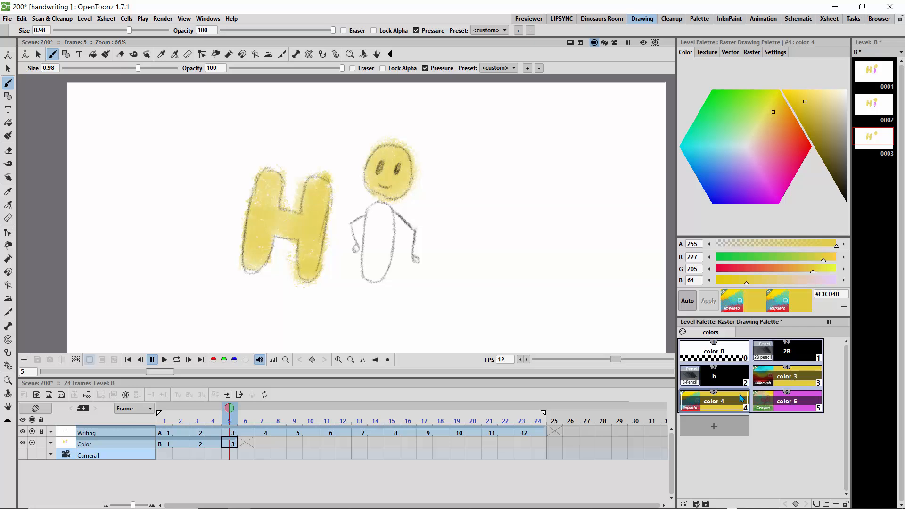
- Fill the I's body on Color frame 5 with the magenta Crayon color_5, enlarging the brush size to 2.13 partway
left_click(770, 403)
mouse_move(374, 212)
left_mouse_down()
mouse_move(367, 236)
mouse_move(372, 212)
mouse_move(390, 240)
mouse_move(394, 233)
left_mouse_up()
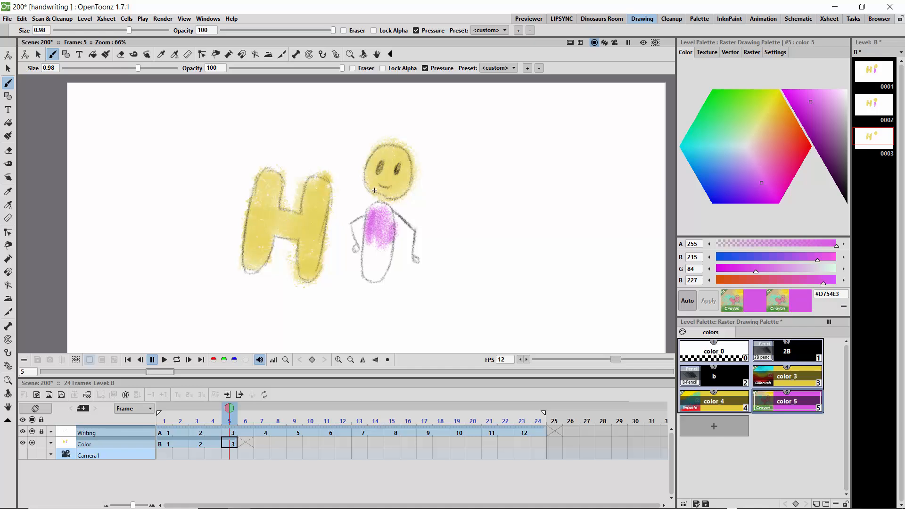
left_click_drag(138, 68, 166, 70)
mouse_move(370, 245)
left_mouse_down()
mouse_move(374, 272)
mouse_move(388, 236)
mouse_move(392, 264)
mouse_move(370, 266)
mouse_move(374, 275)
mouse_move(366, 227)
mouse_move(376, 203)
mouse_move(373, 280)
left_mouse_up()
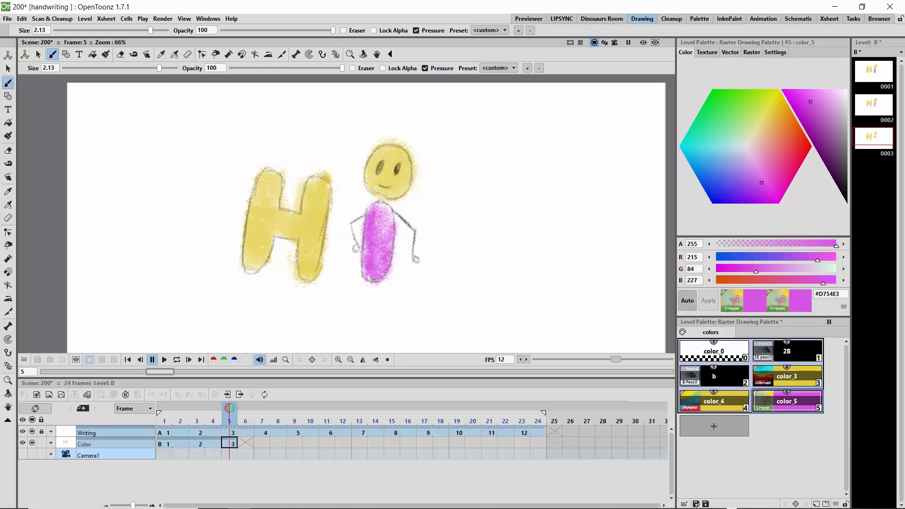
- Fill the I's body with the magenta Crayon color_5 and its head with the yellow Oilbrush color_3 on Color frame 7
left_click(237, 414)
left_click(255, 417)
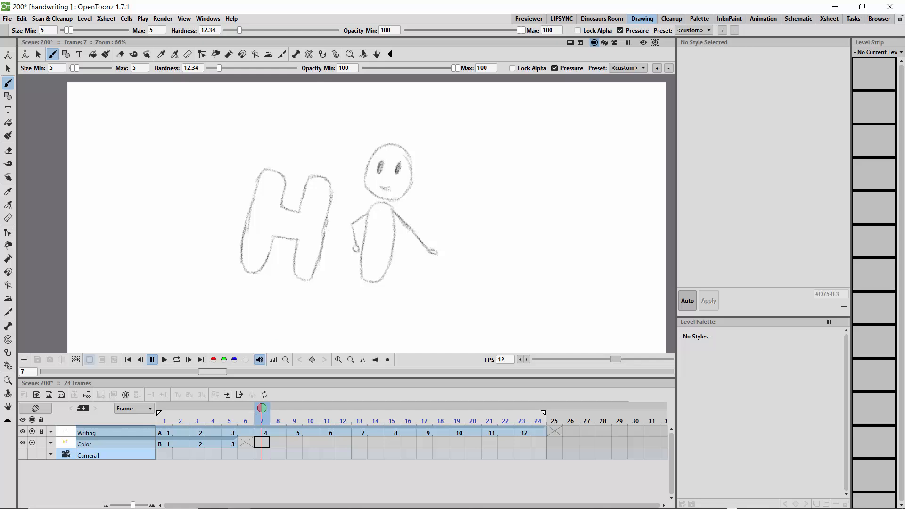
mouse_move(382, 231)
left_mouse_down()
mouse_move(386, 209)
mouse_move(386, 253)
mouse_move(370, 231)
mouse_move(366, 258)
mouse_move(368, 238)
mouse_move(372, 276)
mouse_move(386, 261)
mouse_move(369, 276)
left_mouse_up()
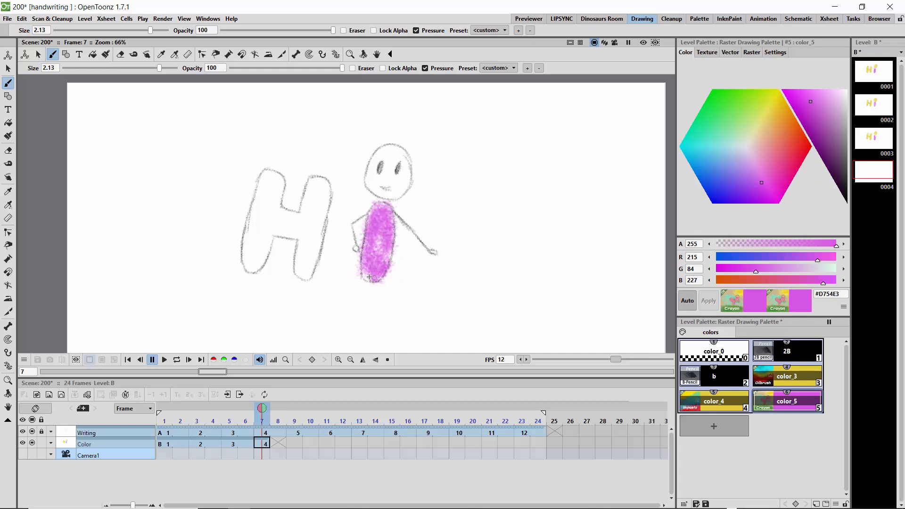
left_click(760, 377)
mouse_move(394, 156)
left_mouse_down()
mouse_move(389, 190)
mouse_move(379, 166)
mouse_move(371, 178)
mouse_move(378, 192)
mouse_move(398, 192)
left_mouse_up()
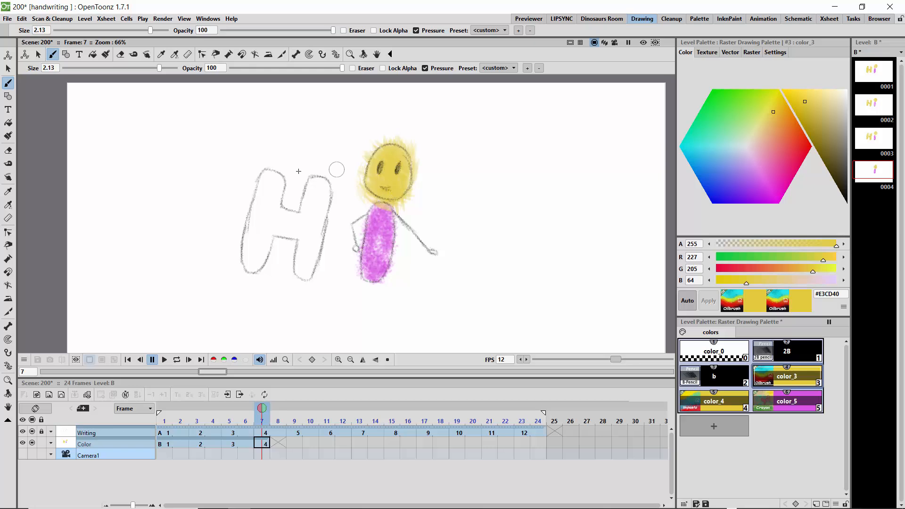
- Paint the H on Color frame 7 with Oilbrush color_3, finishing it with Impasto color_4 and the brush size reduced to 0.8
mouse_move(299, 197)
left_mouse_down()
mouse_move(311, 221)
mouse_move(316, 204)
mouse_move(323, 240)
mouse_move(263, 217)
mouse_move(283, 220)
left_mouse_up()
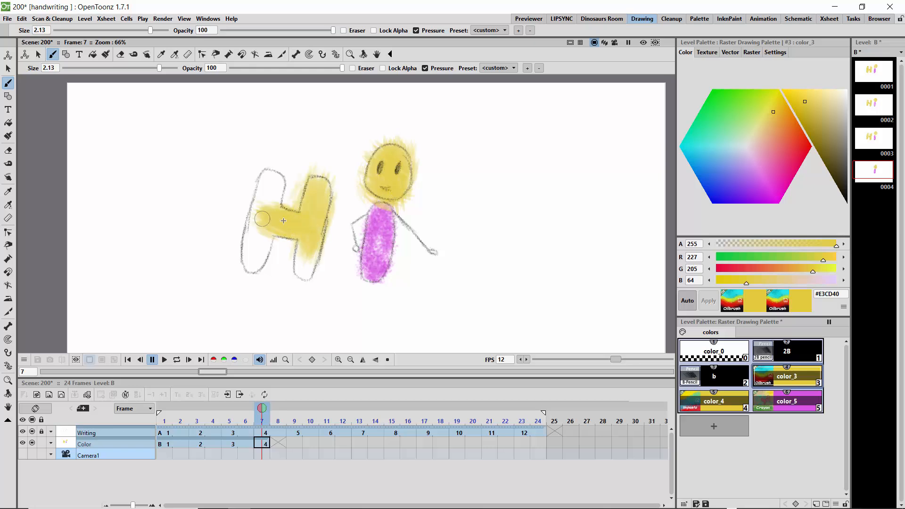
left_click(714, 404)
mouse_move(270, 191)
left_mouse_down()
mouse_move(266, 206)
mouse_move(282, 193)
mouse_move(238, 182)
mouse_move(242, 200)
left_mouse_up()
left_click_drag(160, 73, 135, 68)
mouse_move(251, 241)
left_mouse_down()
mouse_move(250, 217)
mouse_move(266, 264)
mouse_move(257, 268)
mouse_move(308, 276)
mouse_move(315, 250)
left_mouse_up()
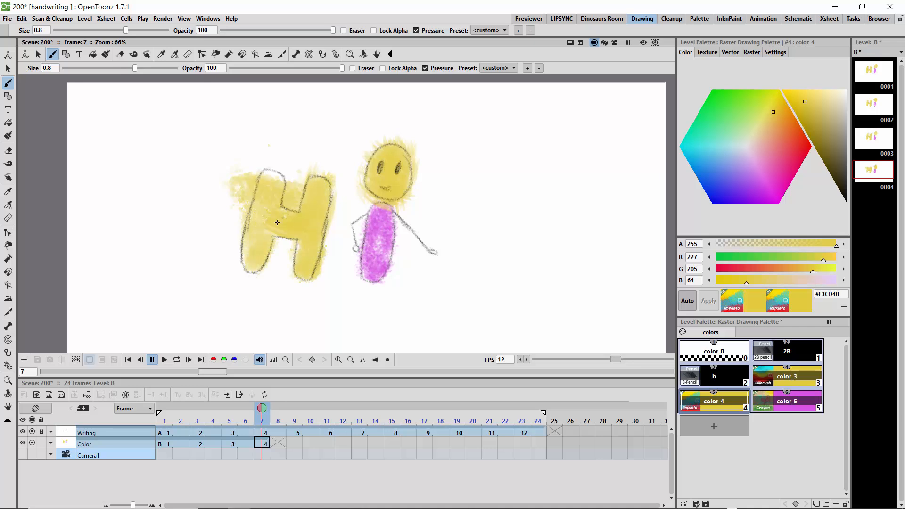
- On Color frame 9, paint the H and head with the yellow Impasto color_4 and the I's body with the magenta Crayon color_5
left_click_drag(263, 411, 294, 414)
mouse_move(316, 181)
left_mouse_down()
mouse_move(302, 229)
mouse_move(323, 180)
mouse_move(308, 261)
mouse_move(319, 205)
mouse_move(308, 256)
mouse_move(300, 223)
mouse_move(256, 218)
mouse_move(276, 176)
mouse_move(260, 257)
mouse_move(267, 171)
mouse_move(252, 267)
mouse_move(271, 266)
left_mouse_up()
mouse_move(389, 188)
left_mouse_down()
mouse_move(398, 159)
mouse_move(388, 192)
mouse_move(382, 177)
mouse_move(399, 156)
mouse_move(402, 191)
mouse_move(379, 211)
mouse_move(387, 260)
mouse_move(383, 204)
mouse_move(371, 213)
mouse_move(369, 263)
mouse_move(382, 252)
mouse_move(374, 273)
left_mouse_up()
left_click(787, 401)
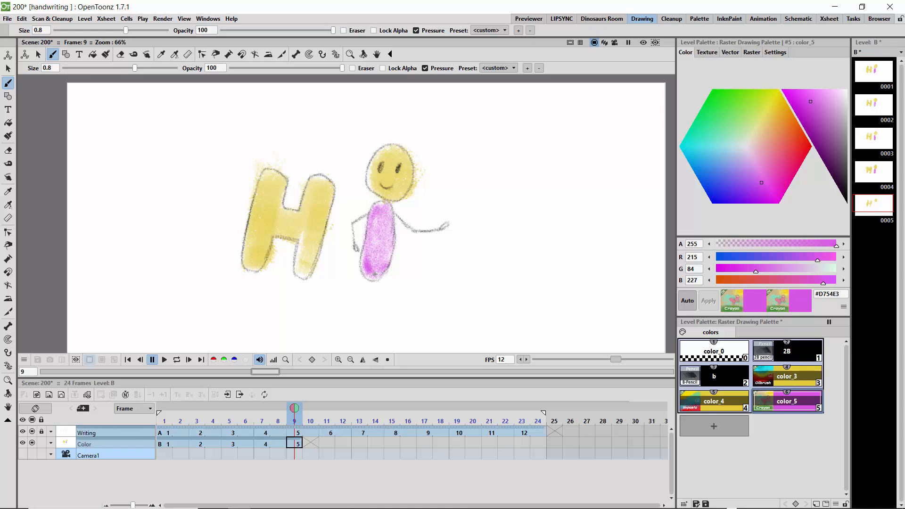
- Compare frames 9 and 11, and start a new drawing on frame 11 of the Color column
left_click(326, 420)
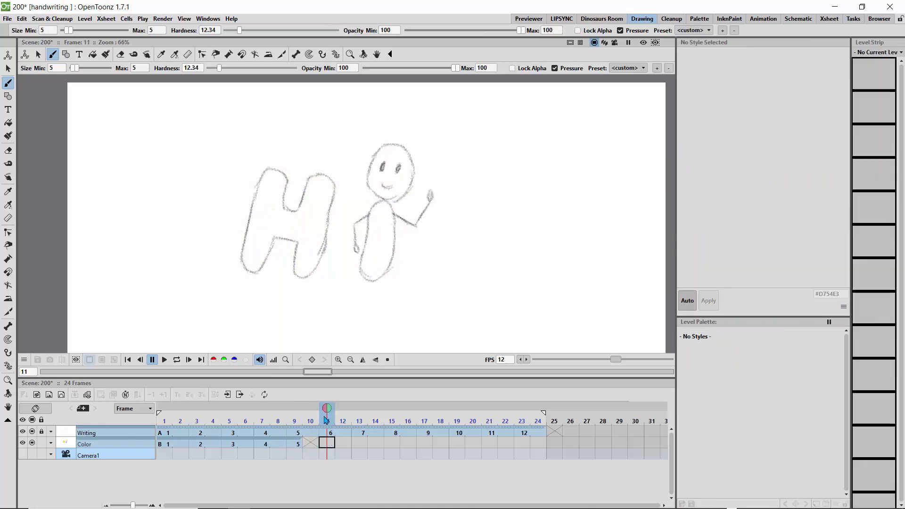
left_click(294, 410)
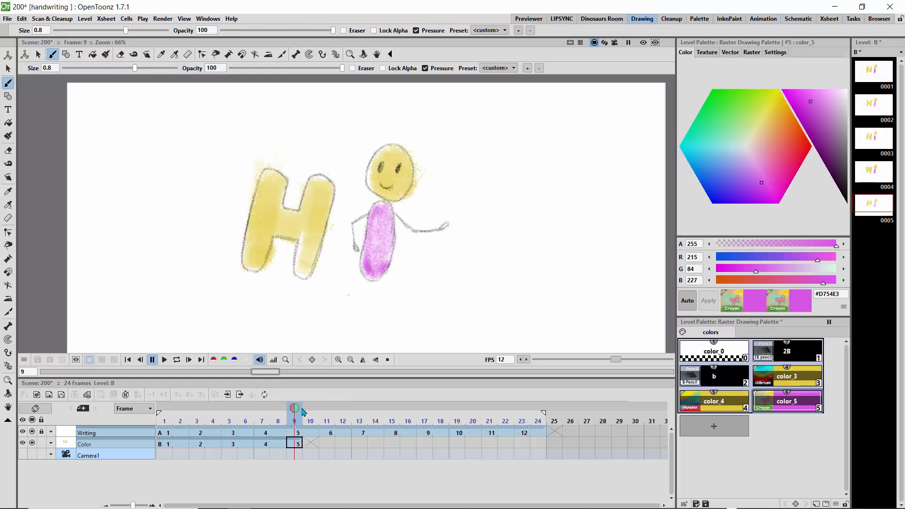
mouse_move(303, 412)
left_mouse_down()
mouse_move(323, 417)
mouse_move(293, 411)
mouse_move(326, 413)
left_mouse_up()
left_click(309, 417)
left_click(294, 444)
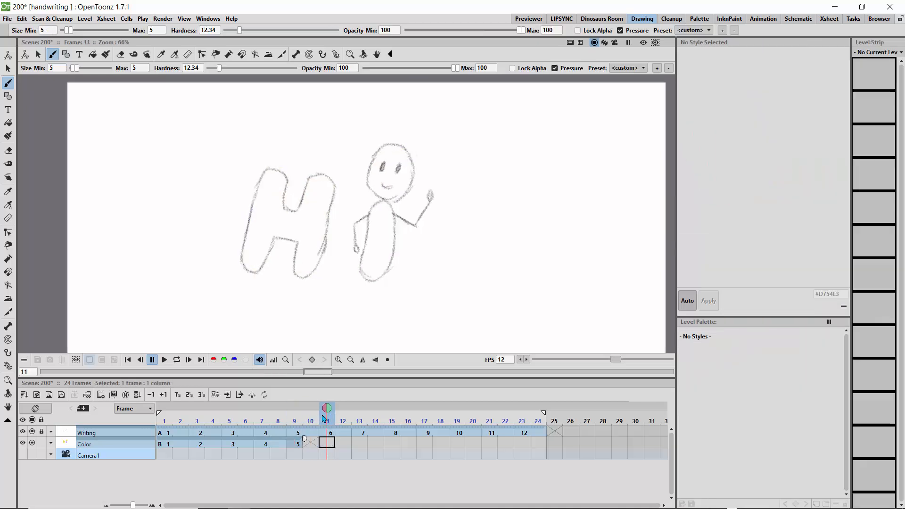
left_click(327, 443)
left_click(189, 123)
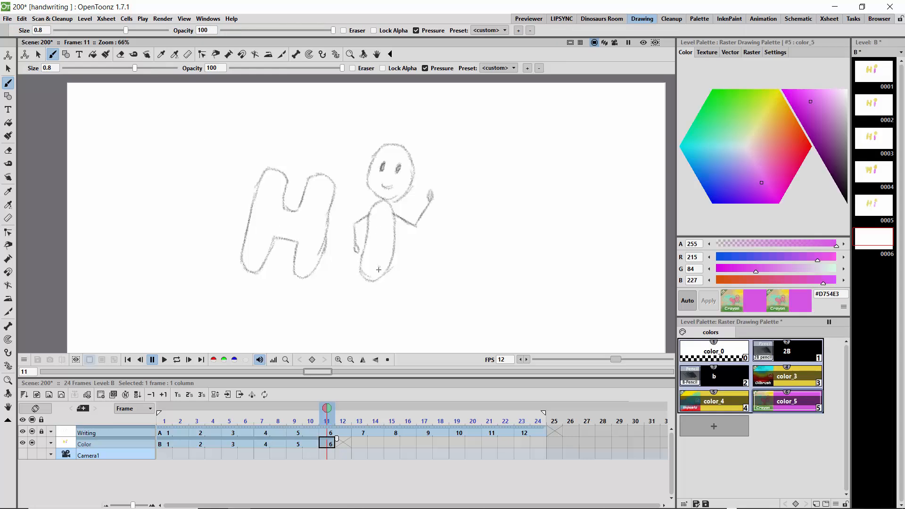
- Cycle through the palette styles to the yellow Oilbrush color_3 and paint the H with it on Color frame 11
left_click(724, 381)
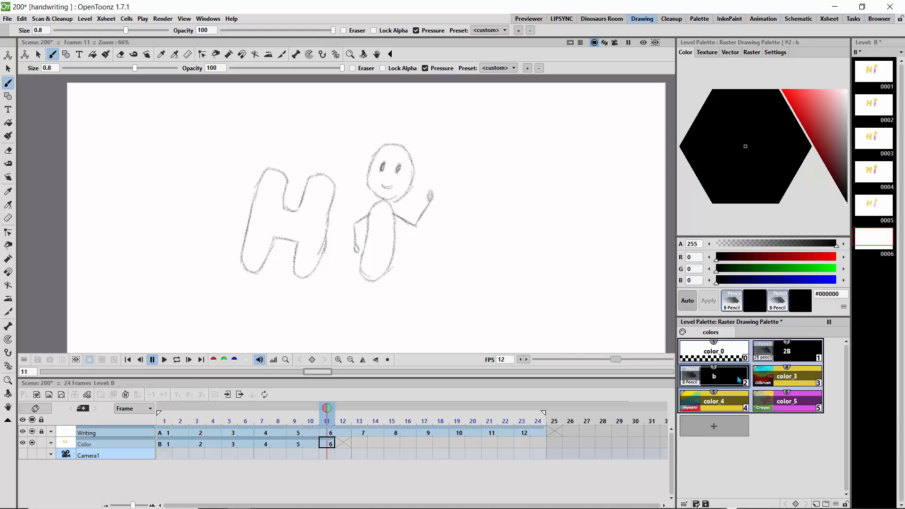
key("4")
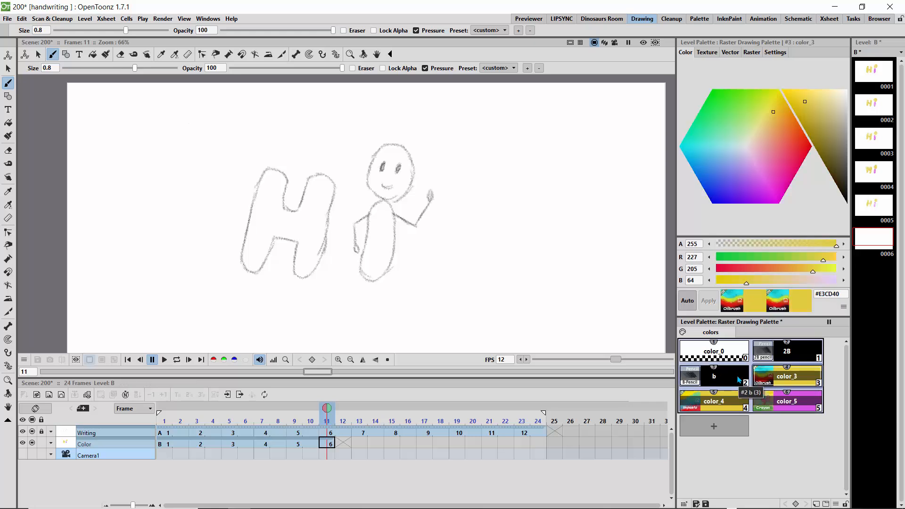
key("5")
key("6")
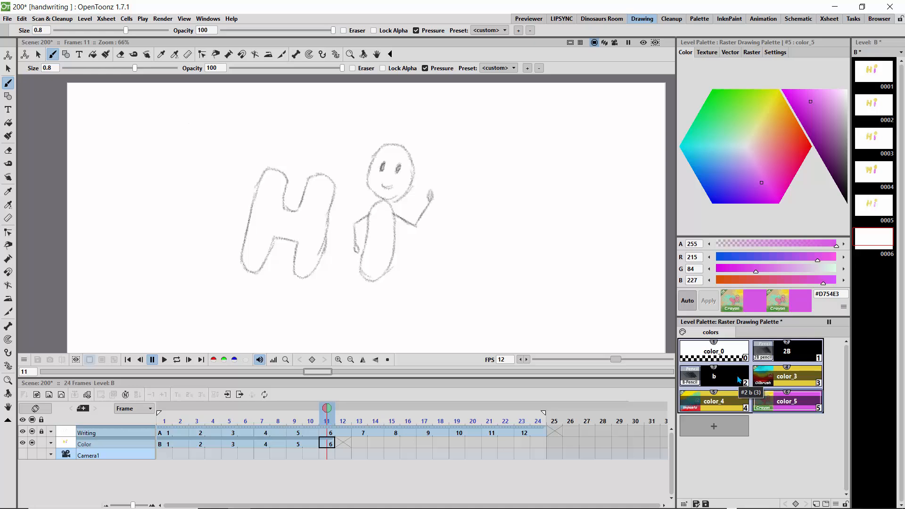
key("4")
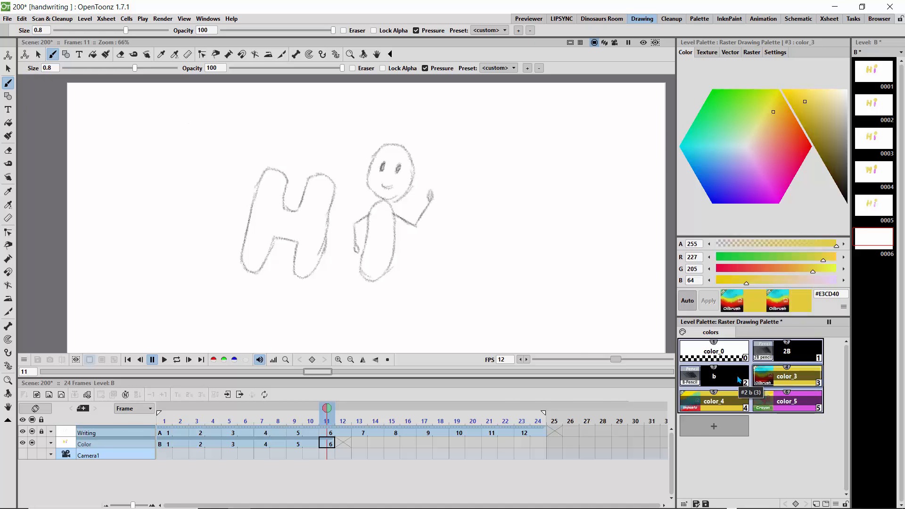
mouse_move(271, 206)
left_mouse_down()
mouse_move(266, 229)
mouse_move(279, 195)
mouse_move(263, 241)
mouse_move(272, 173)
mouse_move(248, 260)
mouse_move(258, 263)
mouse_move(253, 254)
mouse_move(279, 215)
mouse_move(308, 219)
mouse_move(312, 228)
mouse_move(267, 223)
mouse_move(298, 243)
mouse_move(319, 181)
mouse_move(313, 269)
mouse_move(296, 275)
mouse_move(304, 257)
left_mouse_up()
mouse_move(379, 237)
left_mouse_down()
mouse_move(385, 204)
mouse_move(388, 220)
mouse_move(375, 228)
mouse_move(371, 217)
mouse_move(364, 267)
mouse_move(379, 266)
mouse_move(388, 251)
mouse_move(376, 274)
left_mouse_up()
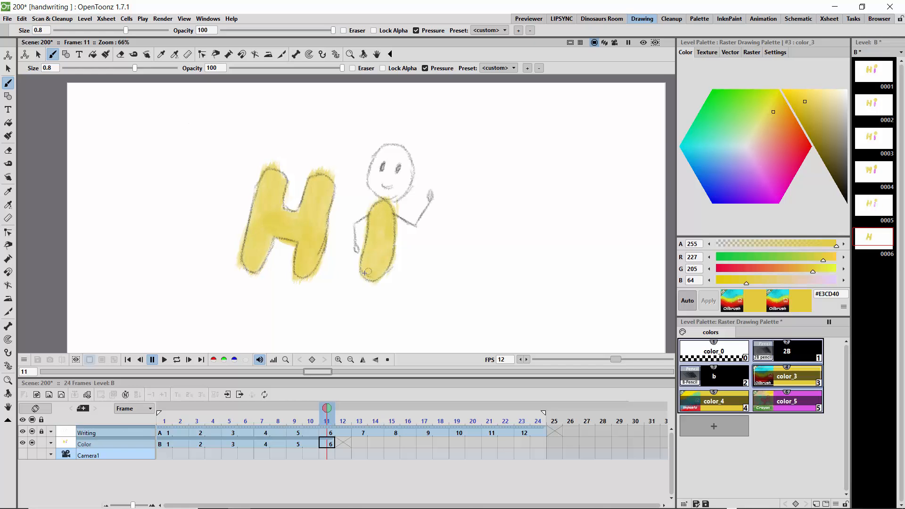
key("6")
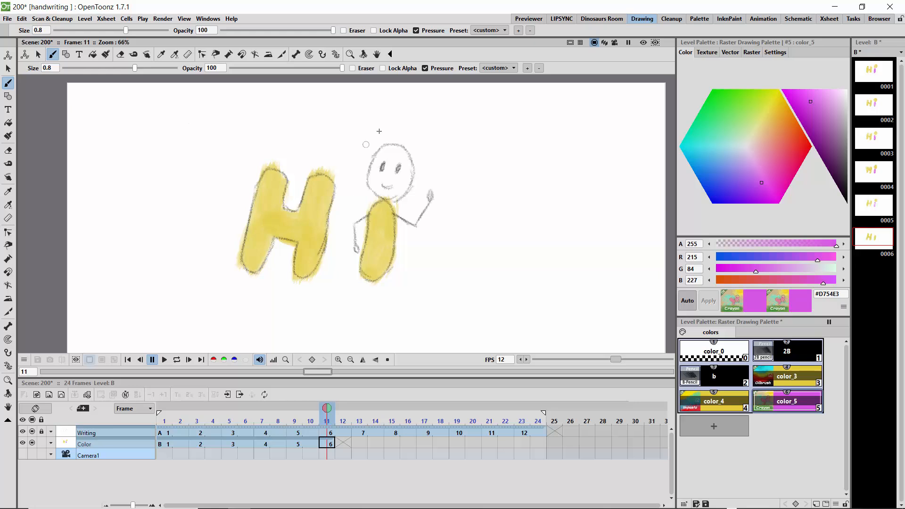
left_click_drag(385, 169, 399, 174)
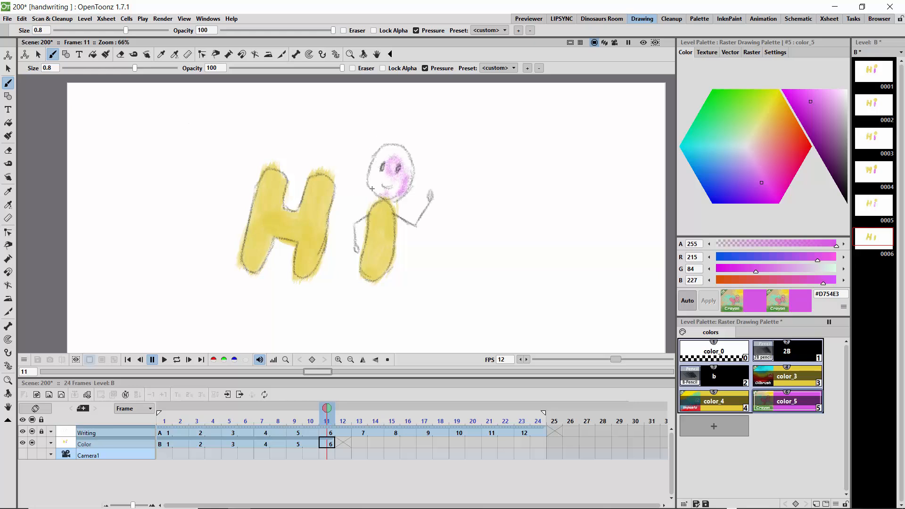
key("ctrl+z")
key("ctrl+z")
key("ctrl+z")
key("ctrl+z")
key("ctrl+z")
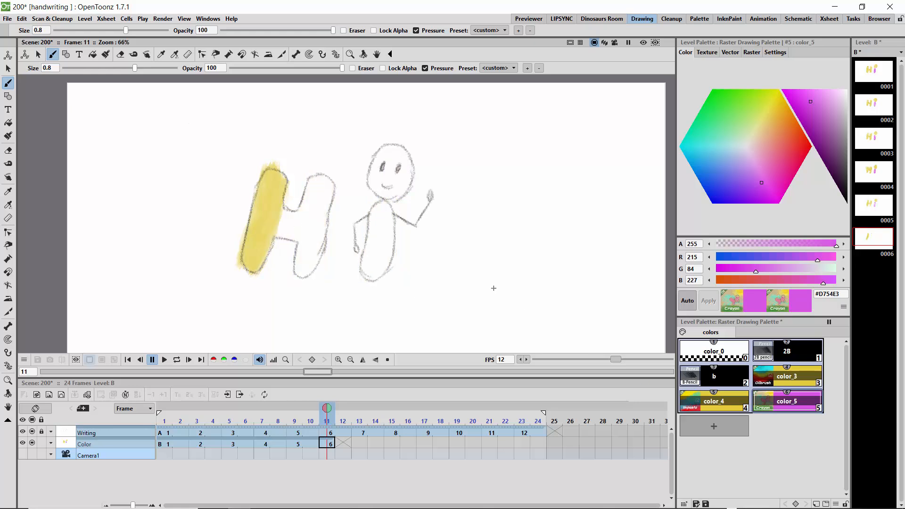
key("ctrl+y")
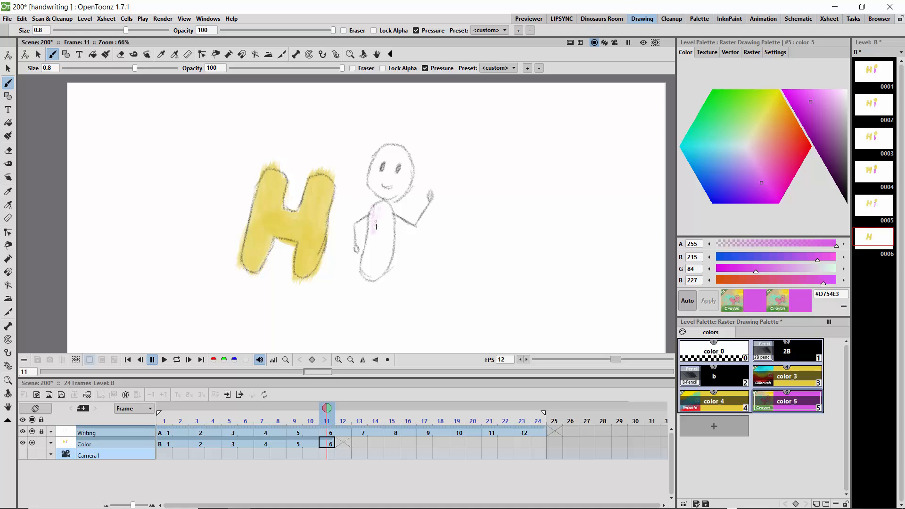
- Fill the I's body with magenta Crayon color_5 and its head with yellow Impasto color_4 on Color frame 11, and go to frame 13
mouse_move(376, 226)
left_mouse_down()
mouse_move(376, 245)
mouse_move(381, 206)
mouse_move(390, 245)
mouse_move(387, 206)
mouse_move(385, 274)
mouse_move(390, 246)
mouse_move(370, 275)
mouse_move(371, 240)
mouse_move(371, 278)
left_mouse_up()
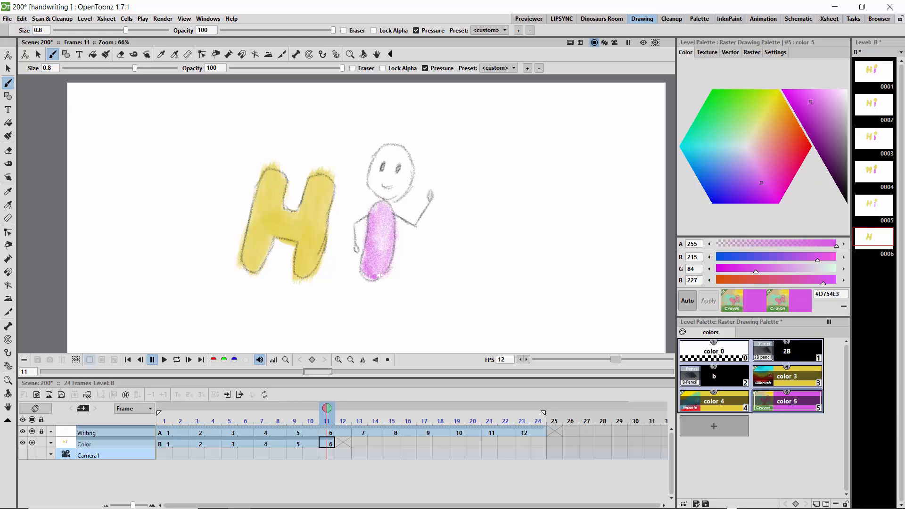
key("5")
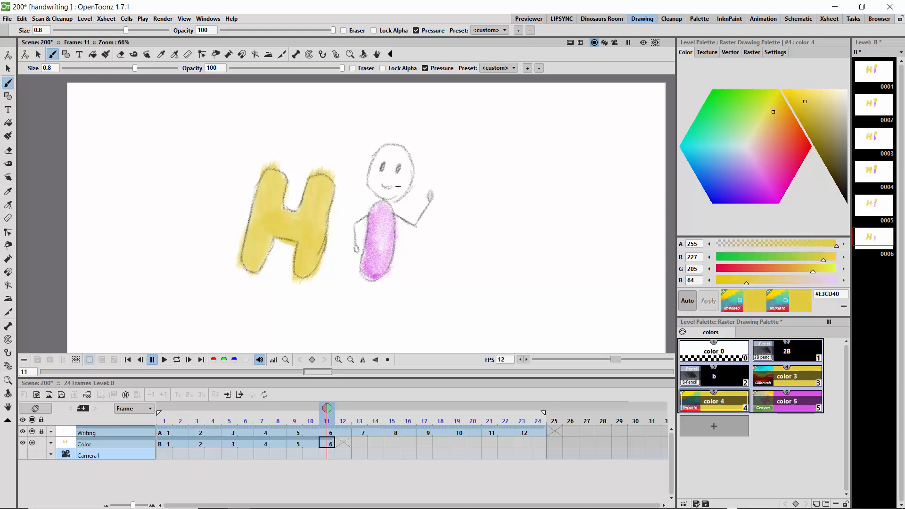
mouse_move(398, 186)
left_mouse_down()
mouse_move(388, 162)
mouse_move(400, 159)
mouse_move(400, 183)
mouse_move(384, 187)
mouse_move(380, 168)
mouse_move(392, 153)
left_mouse_up()
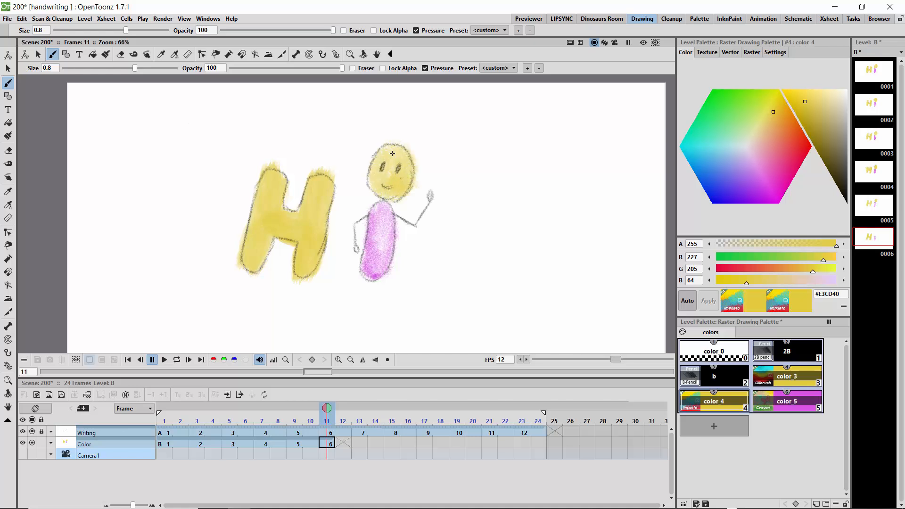
left_click(358, 445)
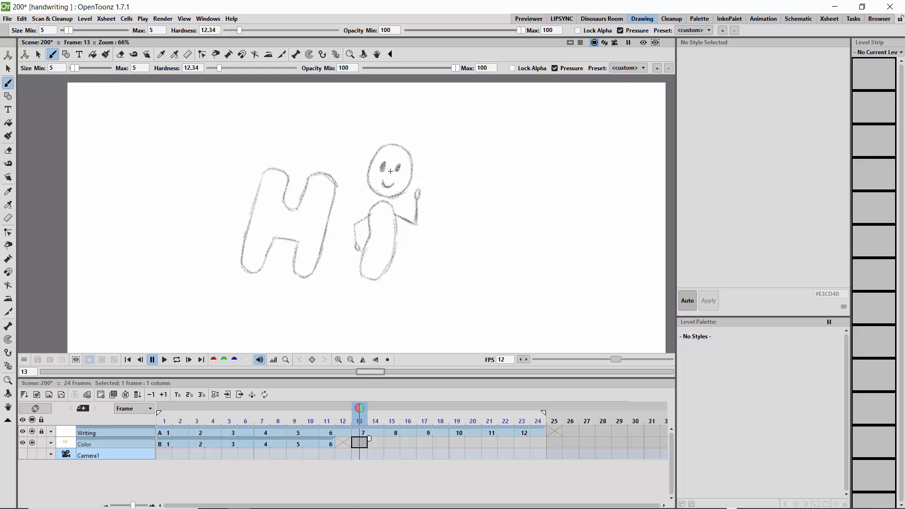
- On Color frame 13, paint the head and H with yellow Impasto color_4 and the I's body with magenta Crayon color_5
mouse_move(391, 171)
left_mouse_down()
mouse_move(405, 179)
mouse_move(388, 163)
mouse_move(382, 189)
mouse_move(398, 188)
mouse_move(388, 162)
left_mouse_up()
mouse_move(324, 179)
left_mouse_down()
mouse_move(303, 266)
mouse_move(327, 207)
mouse_move(298, 226)
mouse_move(276, 208)
mouse_move(260, 240)
mouse_move(280, 179)
mouse_move(246, 275)
mouse_move(267, 234)
mouse_move(293, 236)
mouse_move(258, 198)
left_mouse_up()
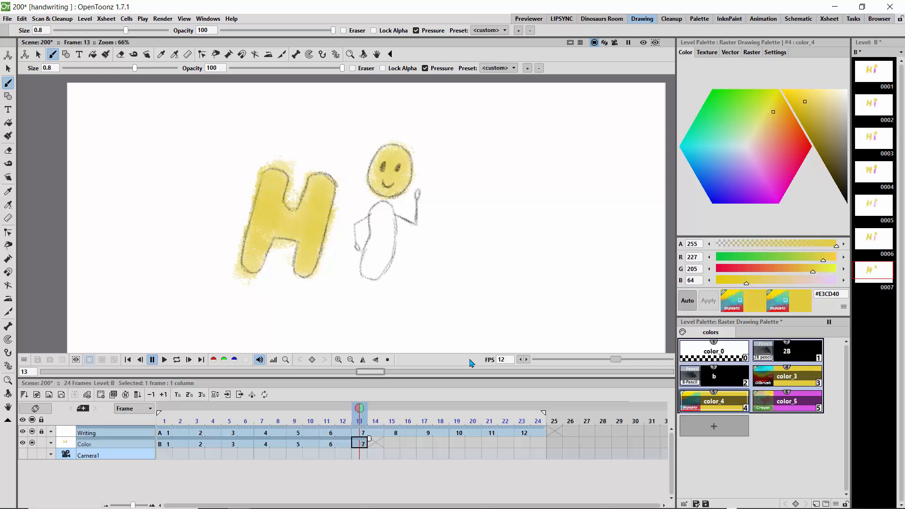
key("6")
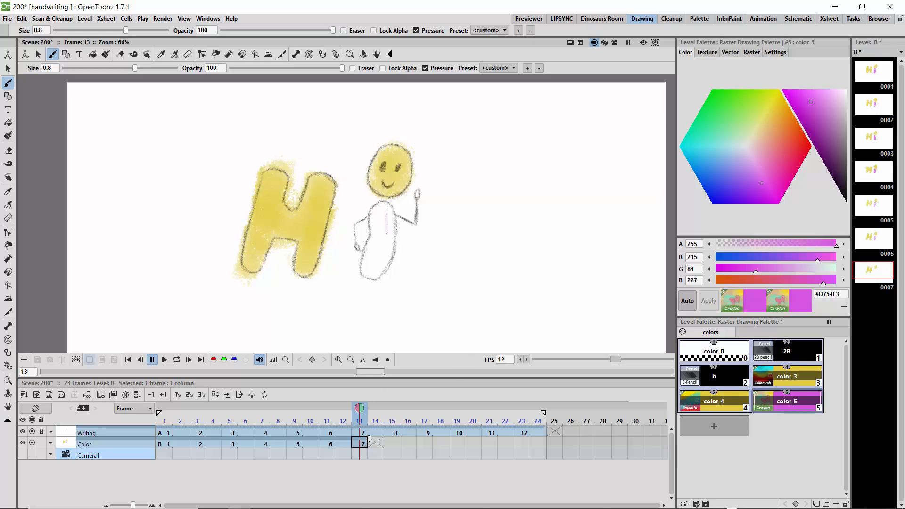
mouse_move(387, 207)
left_mouse_down()
mouse_move(389, 225)
mouse_move(383, 212)
mouse_move(368, 264)
mouse_move(390, 238)
mouse_move(393, 245)
mouse_move(374, 276)
left_mouse_up()
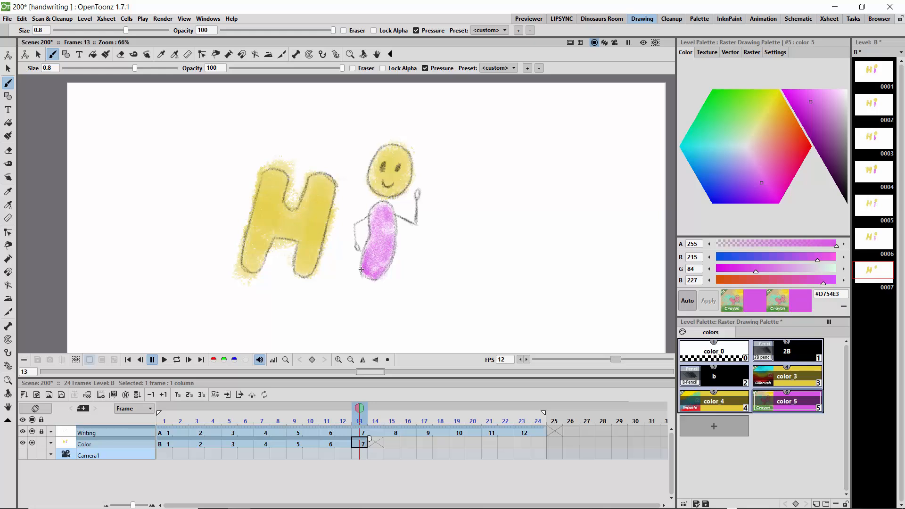
mouse_move(390, 247)
left_mouse_down()
mouse_move(389, 215)
mouse_move(374, 272)
left_mouse_up()
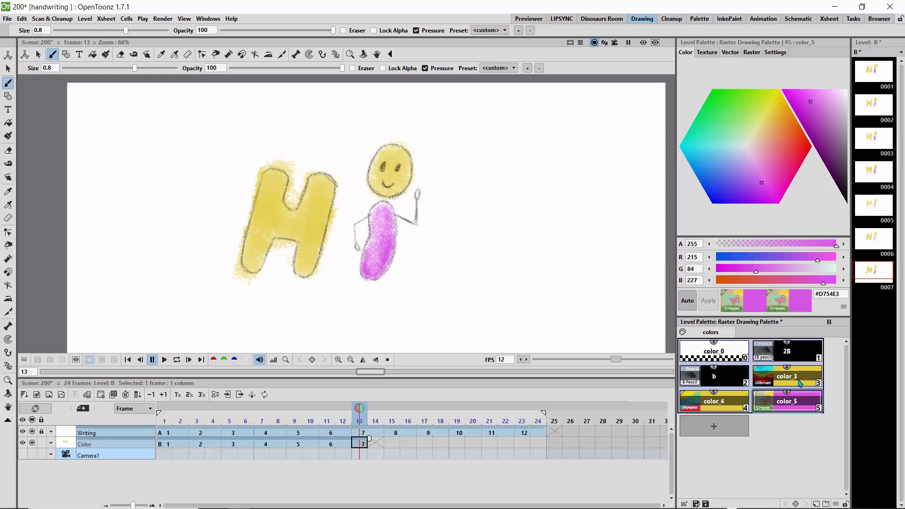
- On Color frame 15, paint the H and head with yellow Impasto color_4 and the body with magenta Crayon color_5, and go to frame 17
left_click_drag(359, 410, 395, 419)
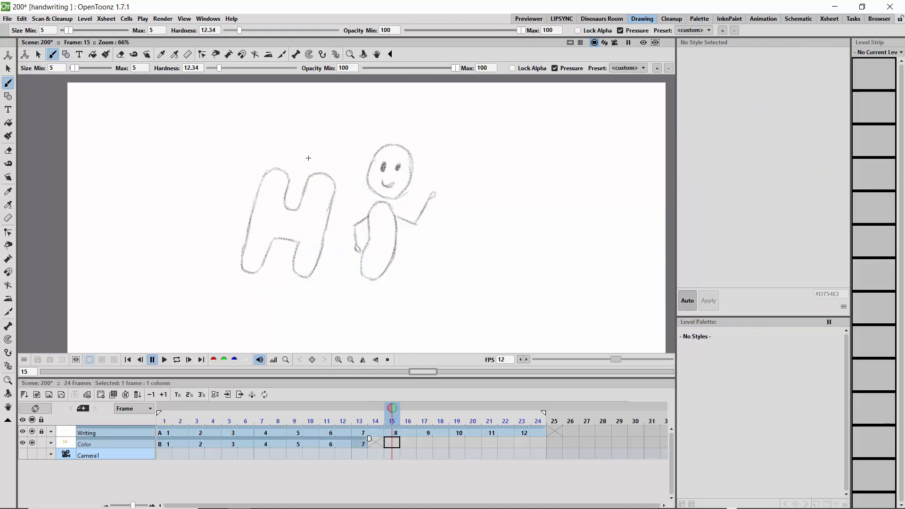
left_click(328, 223)
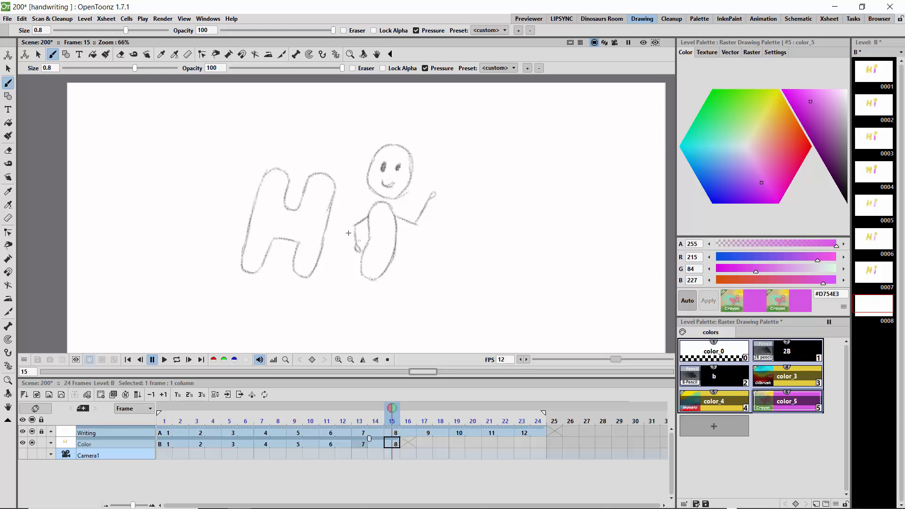
key("4")
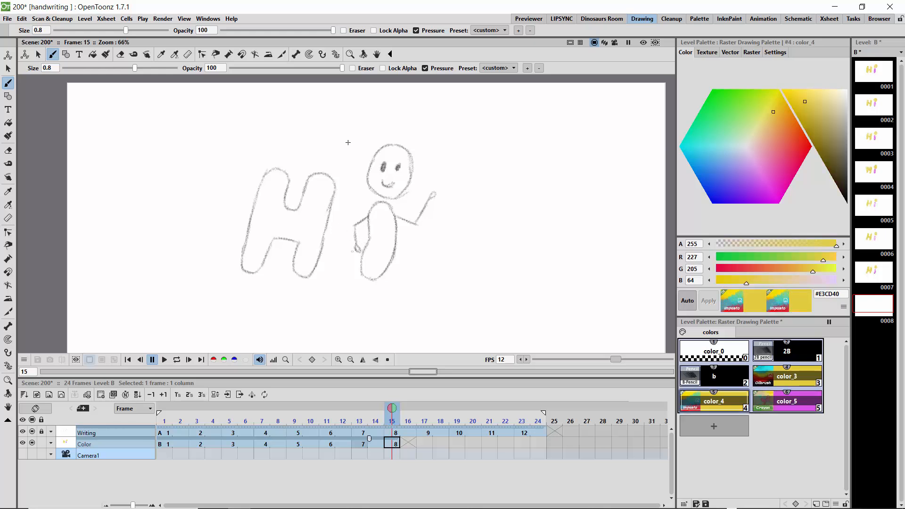
mouse_move(310, 204)
left_mouse_down()
mouse_move(304, 229)
mouse_move(325, 188)
mouse_move(316, 236)
mouse_move(280, 219)
mouse_move(270, 233)
mouse_move(271, 174)
mouse_move(247, 271)
mouse_move(274, 234)
left_mouse_up()
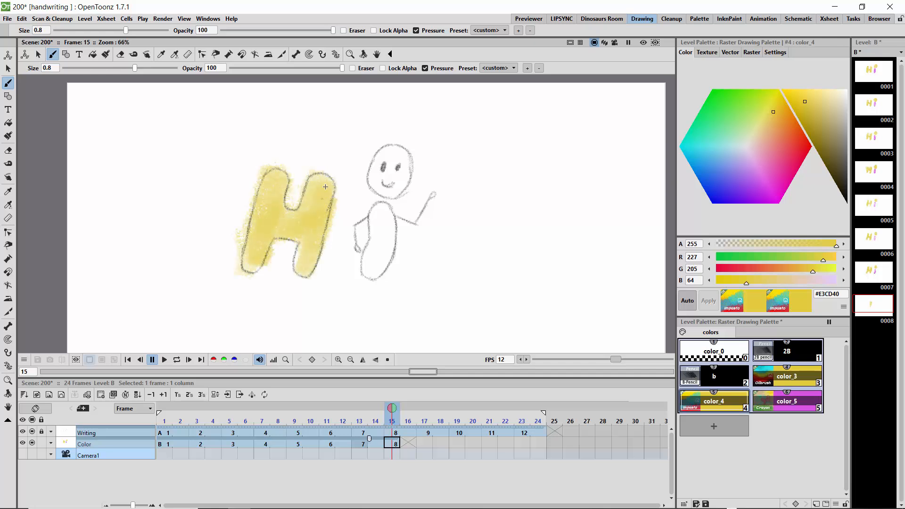
mouse_move(325, 186)
left_mouse_down()
mouse_move(348, 199)
mouse_move(390, 175)
mouse_move(396, 187)
mouse_move(384, 192)
mouse_move(398, 179)
left_mouse_up()
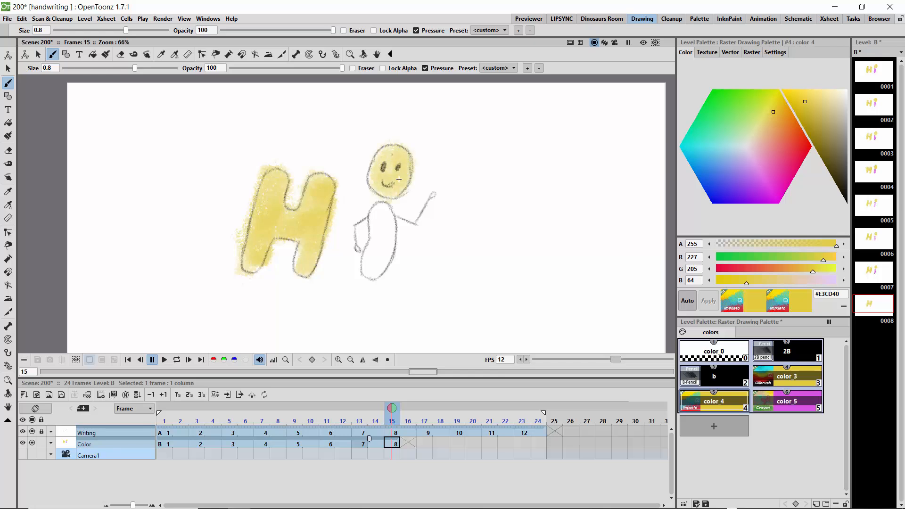
key("5")
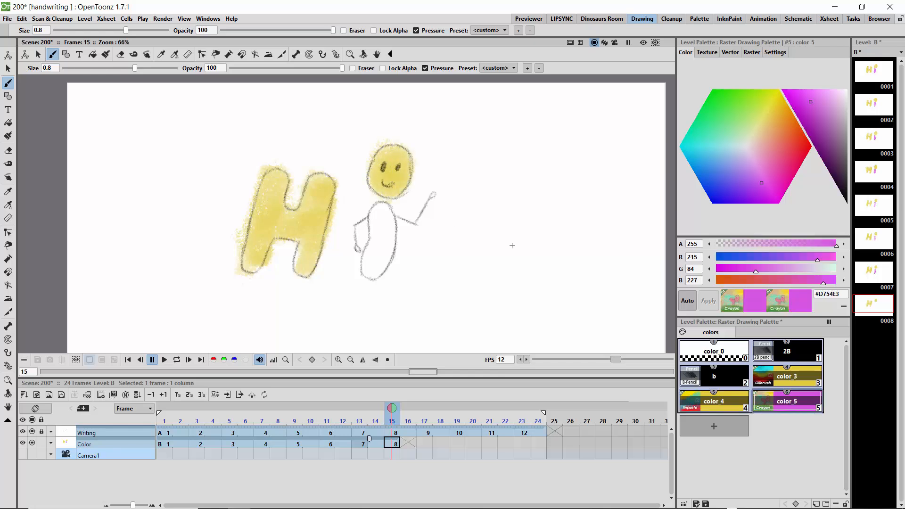
mouse_move(380, 218)
left_mouse_down()
mouse_move(388, 235)
mouse_move(392, 219)
mouse_move(382, 204)
mouse_move(373, 232)
mouse_move(370, 216)
mouse_move(377, 221)
mouse_move(365, 263)
mouse_move(371, 246)
mouse_move(378, 268)
left_mouse_up()
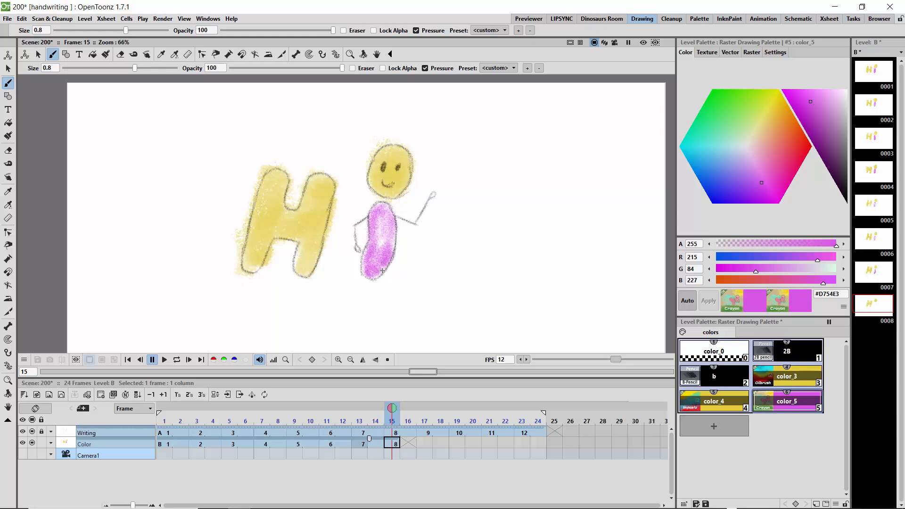
left_click_drag(391, 208, 381, 225)
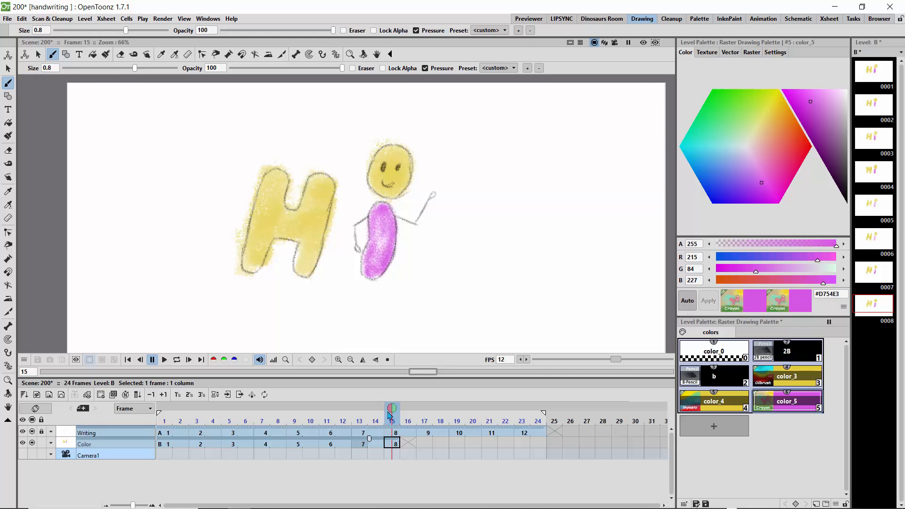
left_click_drag(391, 411, 423, 418)
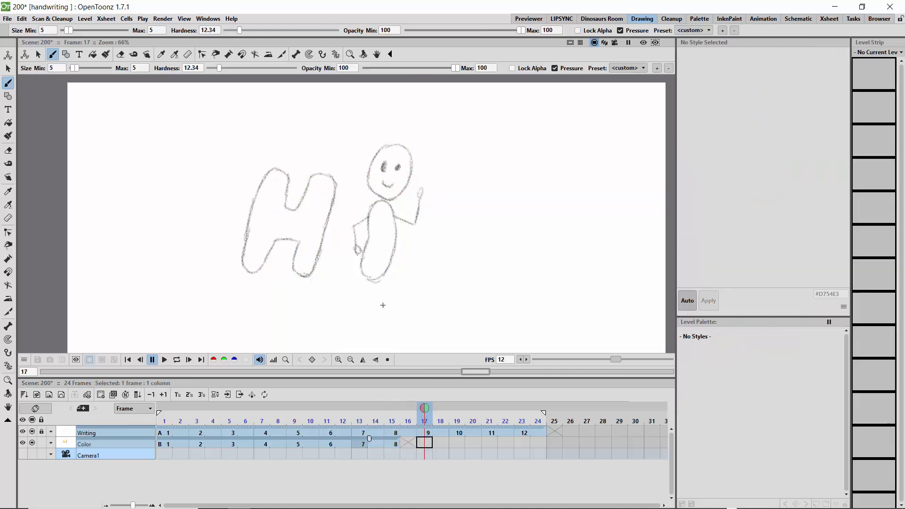
left_click(381, 182)
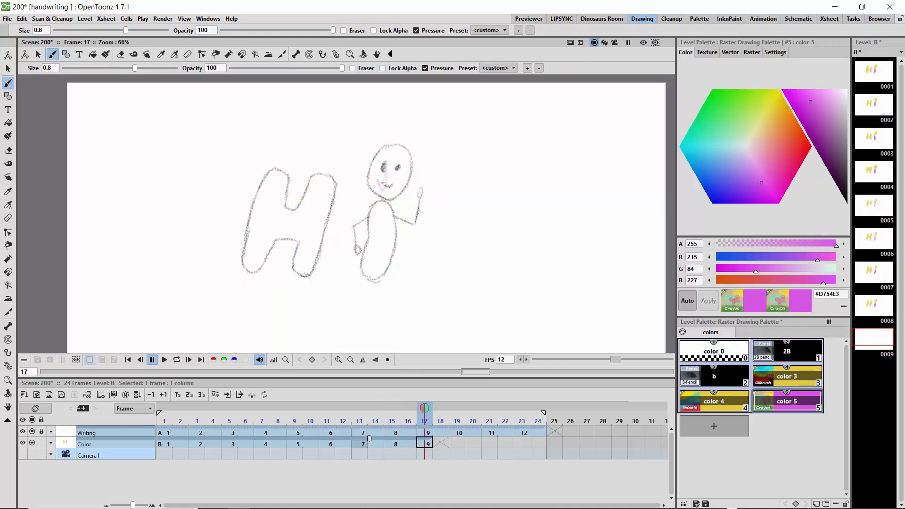
mouse_move(384, 182)
left_mouse_down()
mouse_move(390, 174)
mouse_move(384, 199)
left_mouse_up()
key("ctrl+z")
key("ctrl+z")
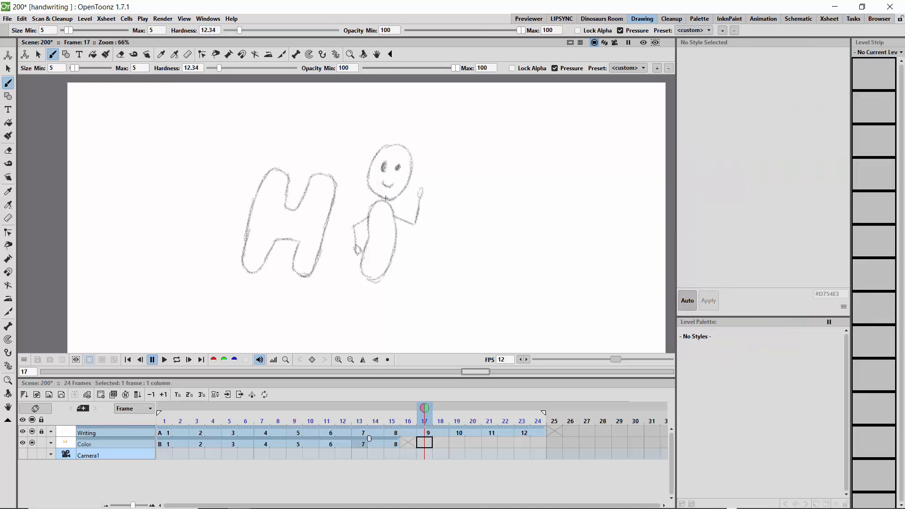
- Swap the colours on Color frame 17: paint the head with magenta Crayon color_5, and the body and H with yellow Impasto color_4
mouse_move(388, 190)
left_mouse_down()
mouse_move(408, 174)
mouse_move(407, 144)
mouse_move(406, 162)
mouse_move(399, 141)
mouse_move(388, 177)
mouse_move(382, 157)
mouse_move(373, 190)
left_mouse_up()
left_click(714, 401)
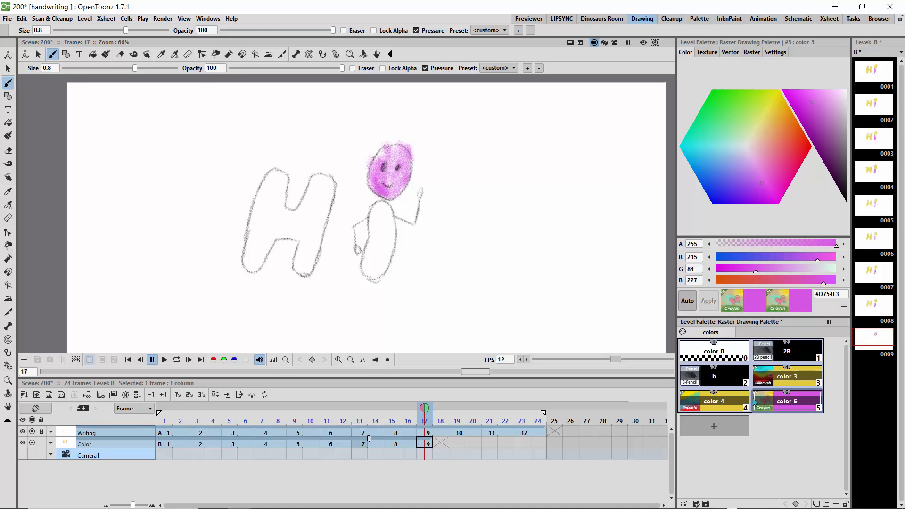
mouse_move(374, 215)
left_mouse_down()
mouse_move(385, 252)
mouse_move(364, 266)
mouse_move(373, 272)
left_mouse_up()
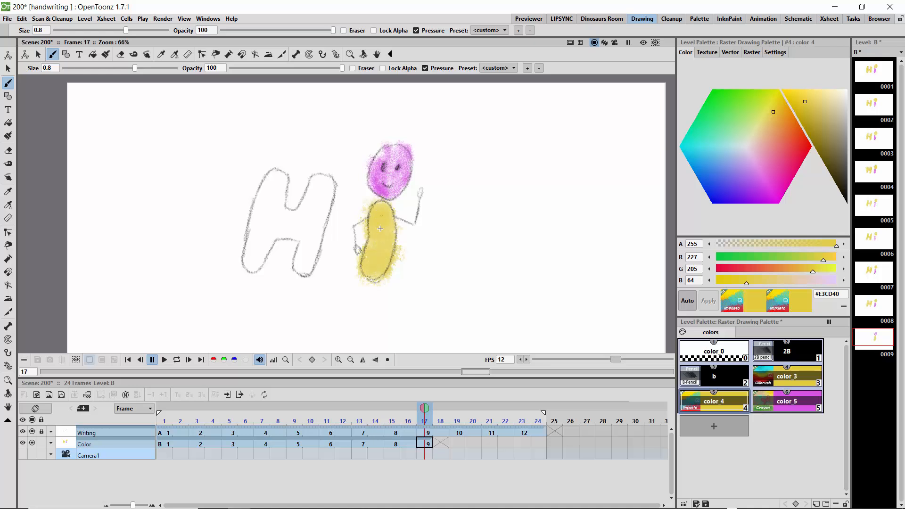
mouse_move(311, 196)
left_mouse_down()
mouse_move(300, 214)
mouse_move(327, 185)
mouse_move(307, 238)
mouse_move(297, 220)
mouse_move(274, 227)
mouse_move(278, 178)
mouse_move(247, 256)
mouse_move(273, 231)
mouse_move(287, 234)
mouse_move(317, 275)
left_mouse_up()
- Colour frame 19 on the Color column, using yellow Impasto color_4 for the H and head and magenta Crayon color_5 for the body
left_click_drag(424, 409, 455, 419)
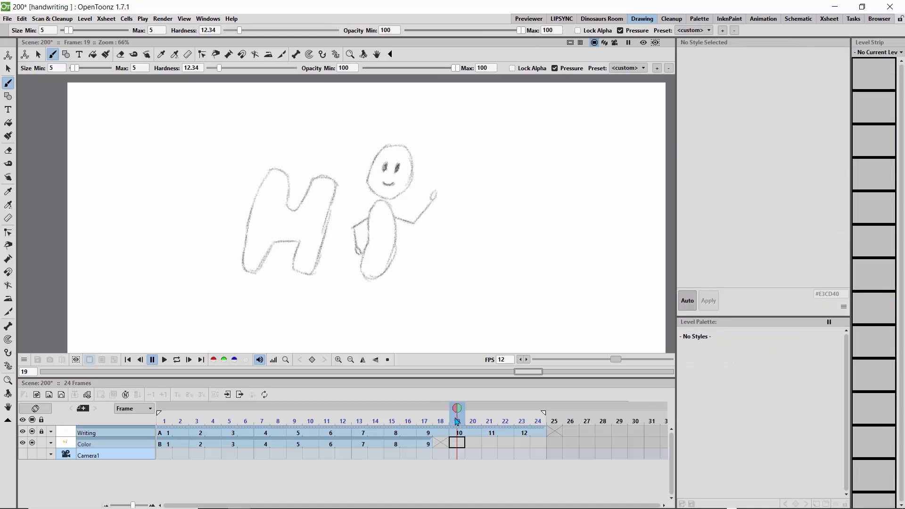
mouse_move(310, 213)
left_mouse_down()
mouse_move(315, 188)
mouse_move(301, 263)
mouse_move(309, 265)
mouse_move(296, 271)
mouse_move(275, 212)
mouse_move(278, 245)
mouse_move(263, 242)
mouse_move(252, 198)
mouse_move(241, 266)
mouse_move(262, 263)
left_mouse_up()
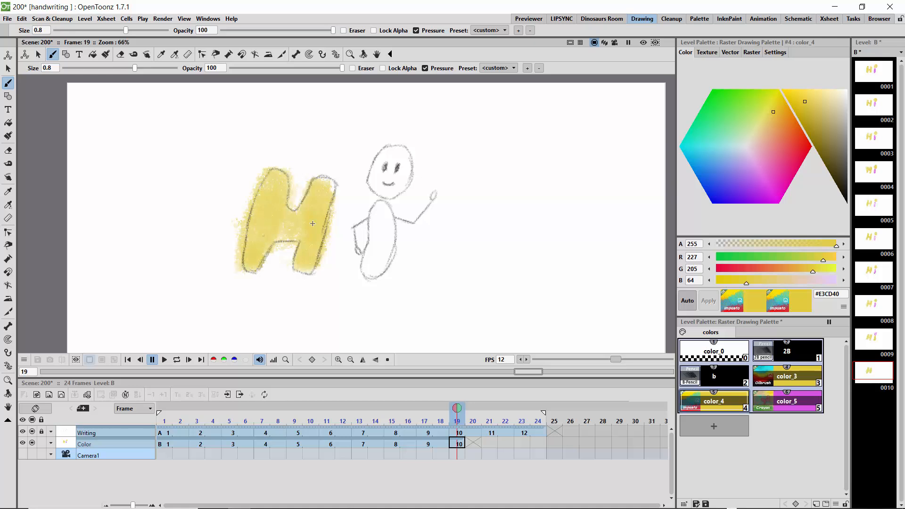
mouse_move(384, 176)
left_mouse_down()
mouse_move(400, 172)
mouse_move(393, 158)
mouse_move(387, 167)
mouse_move(409, 182)
mouse_move(392, 187)
left_mouse_up()
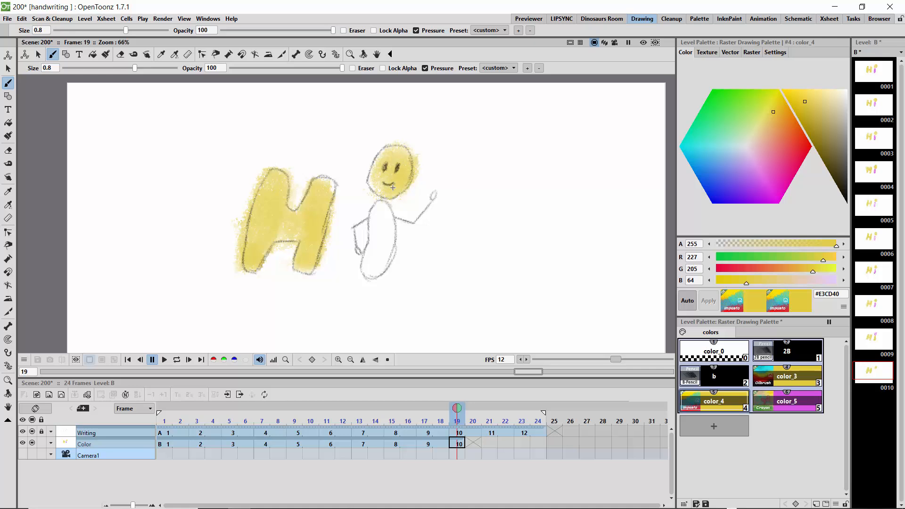
left_click(786, 400)
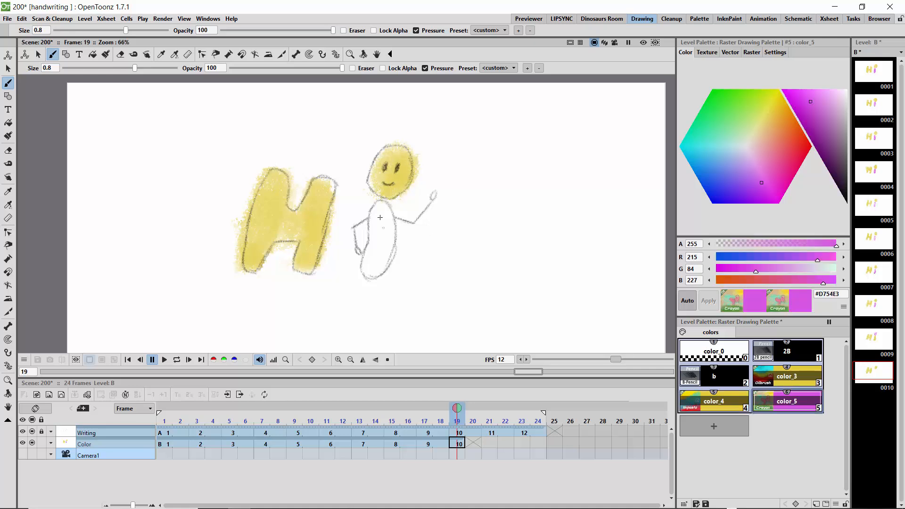
mouse_move(382, 220)
left_mouse_down()
mouse_move(368, 261)
mouse_move(379, 240)
mouse_move(378, 268)
mouse_move(392, 250)
mouse_move(380, 272)
left_mouse_up()
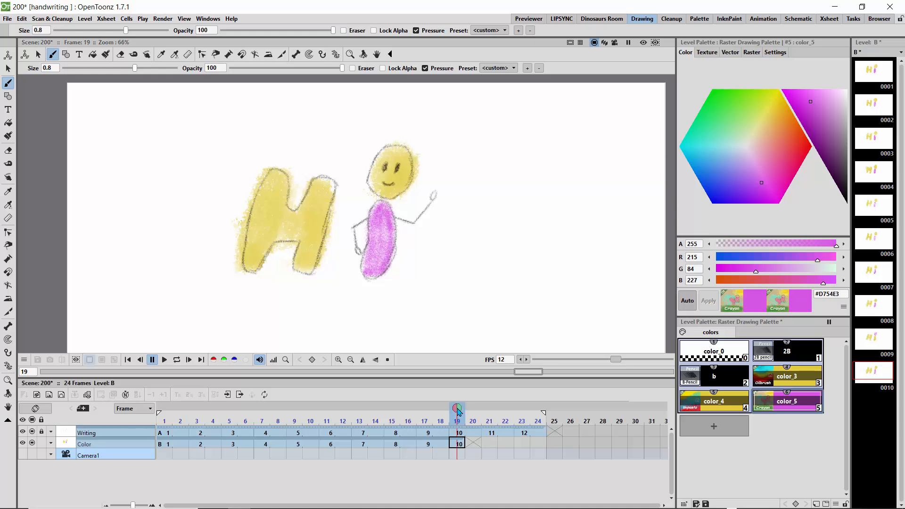
- Paint the H on Color frame 21 with magenta Crayon color_5, filling in both of its legs
left_click_drag(458, 411, 489, 408)
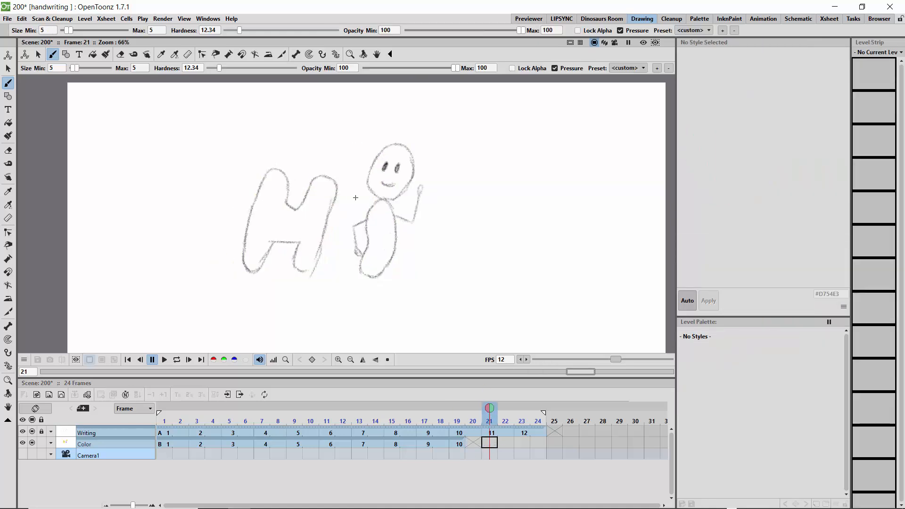
mouse_move(317, 203)
left_mouse_down()
mouse_move(308, 278)
mouse_move(291, 209)
mouse_move(280, 235)
mouse_move(281, 166)
mouse_move(272, 188)
mouse_move(268, 178)
mouse_move(255, 221)
mouse_move(256, 206)
mouse_move(268, 230)
mouse_move(260, 271)
mouse_move(270, 247)
mouse_move(288, 240)
mouse_move(301, 241)
mouse_move(294, 271)
mouse_move(307, 245)
mouse_move(305, 259)
mouse_move(329, 202)
mouse_move(320, 181)
left_mouse_up()
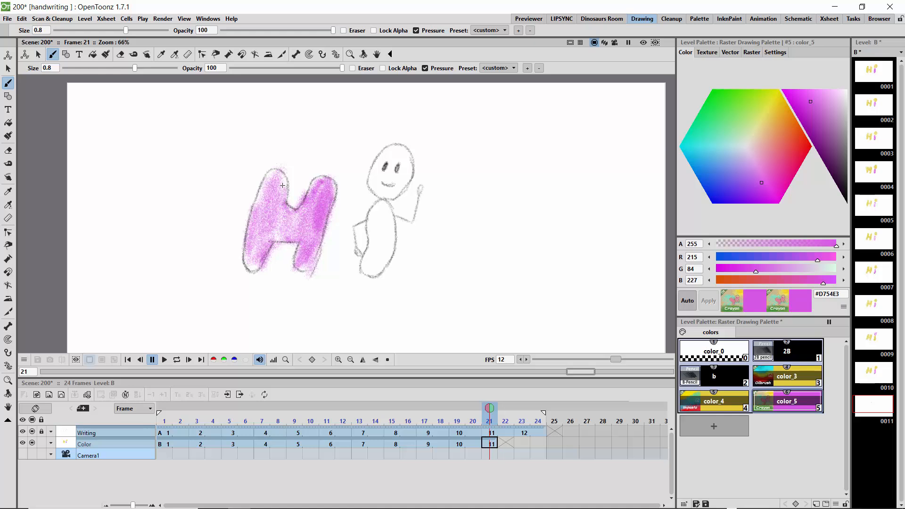
left_click_drag(277, 235, 269, 265)
right_click(269, 266)
right_click(261, 267)
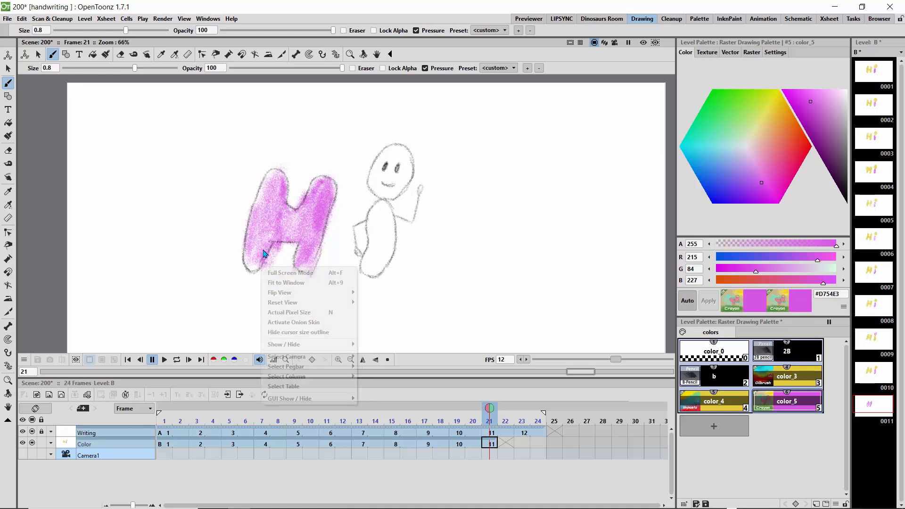
left_click(270, 243)
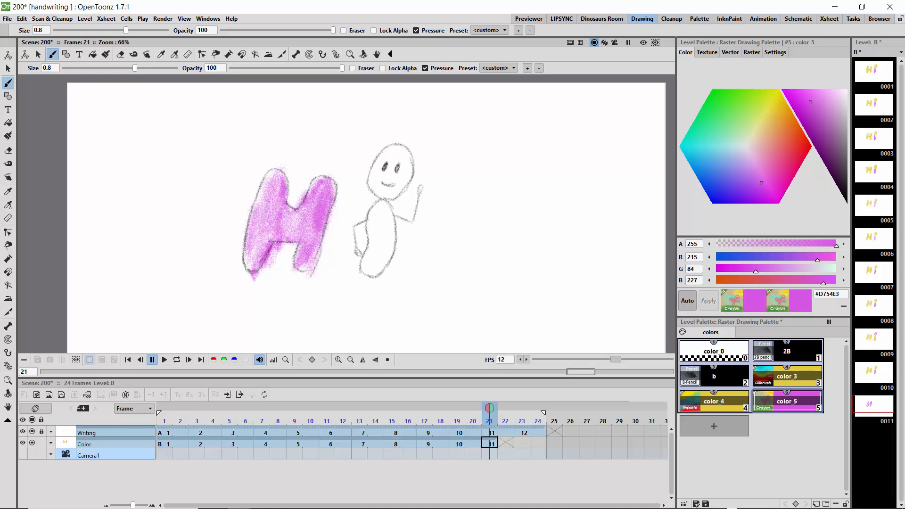
mouse_move(309, 248)
left_mouse_down()
mouse_move(325, 222)
mouse_move(303, 267)
left_mouse_up()
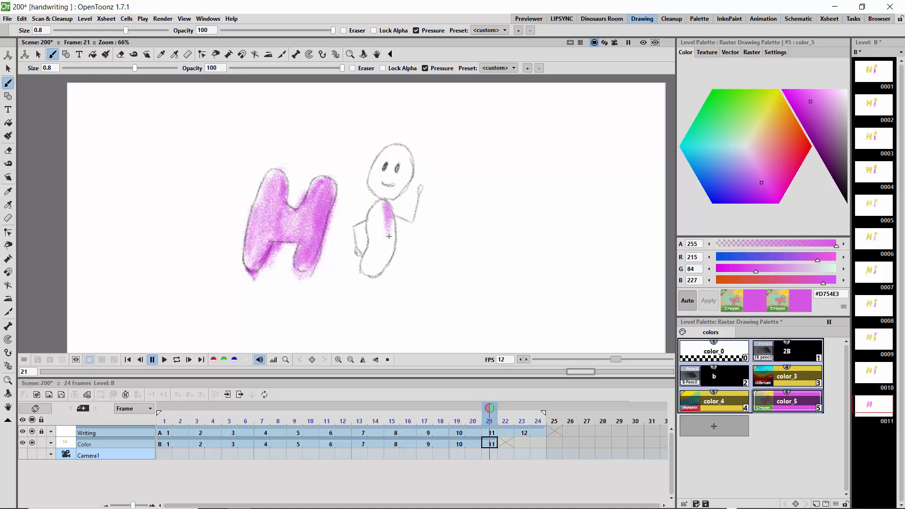
- Fill the I's body with magenta Crayon color_5 and its head with yellow Oilbrush color_3 on Color frame 21
mouse_move(388, 235)
left_mouse_down()
mouse_move(396, 254)
mouse_move(384, 274)
mouse_move(375, 236)
mouse_move(381, 200)
left_mouse_up()
mouse_move(373, 251)
left_mouse_down()
mouse_move(365, 270)
mouse_move(367, 250)
left_mouse_up()
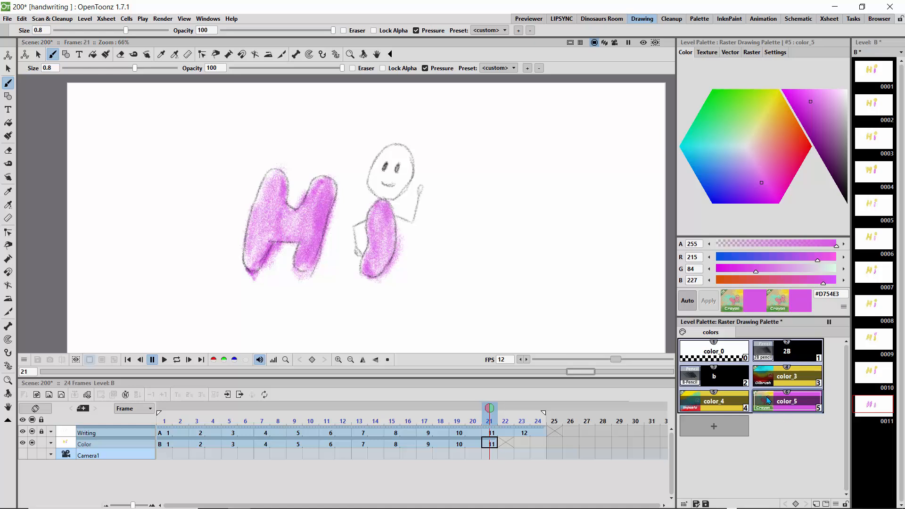
left_click(771, 381)
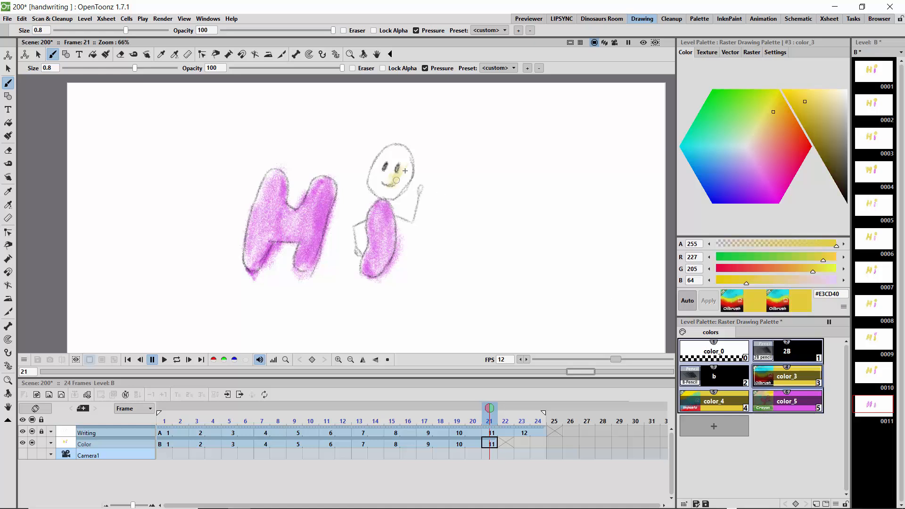
mouse_move(404, 171)
left_mouse_down()
mouse_move(399, 190)
mouse_move(404, 151)
mouse_move(393, 165)
mouse_move(383, 156)
mouse_move(373, 184)
left_mouse_up()
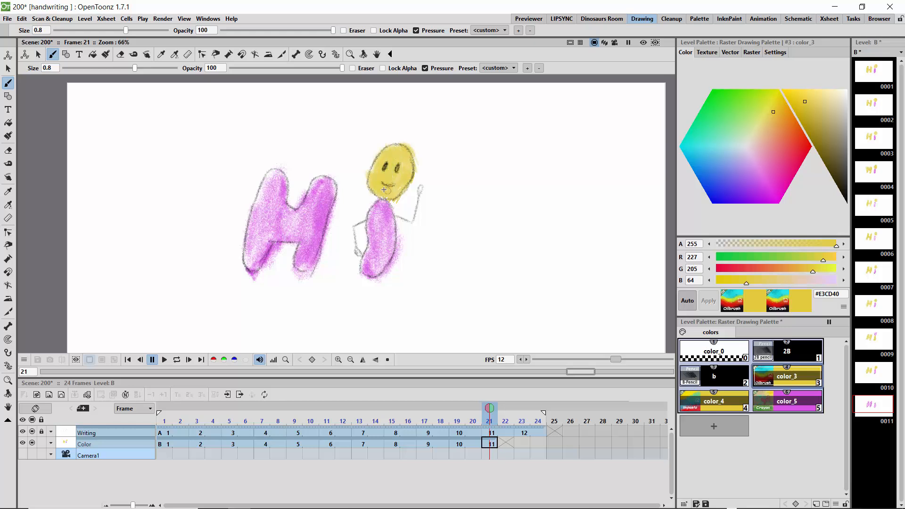
- On Color frame 23, paint the head and H with yellow Impasto color_4 and the I's body with magenta Crayon color_5
left_click_drag(490, 413, 521, 414)
left_click_drag(394, 173, 402, 144)
left_click(714, 408)
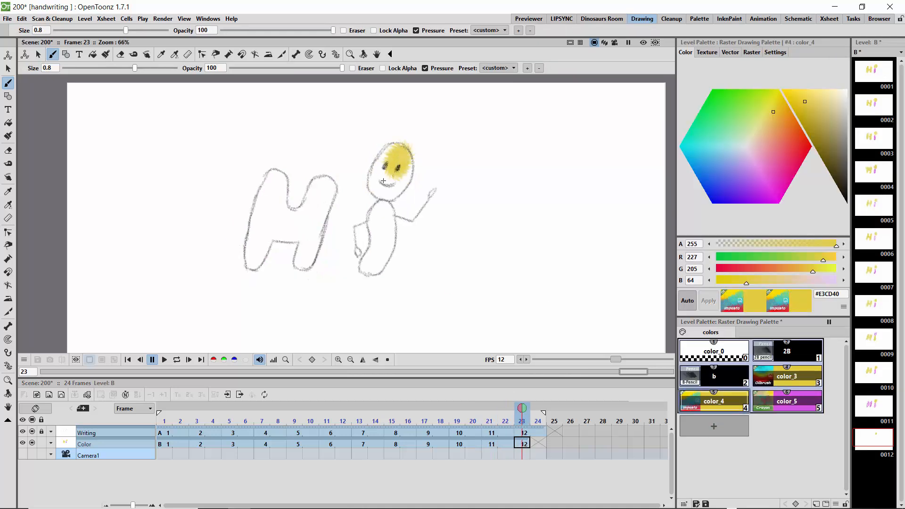
mouse_move(382, 179)
left_mouse_down()
mouse_move(399, 191)
mouse_move(410, 174)
mouse_move(378, 178)
left_mouse_up()
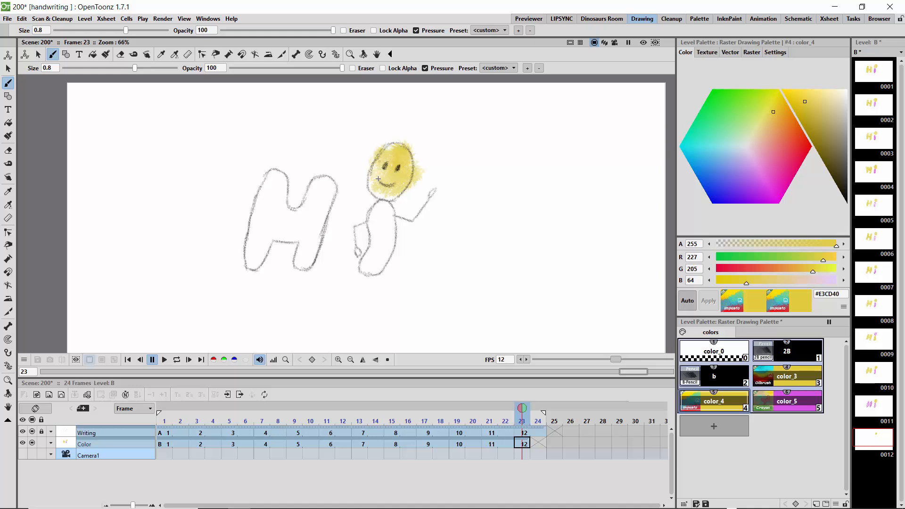
mouse_move(296, 206)
left_mouse_down()
mouse_move(325, 189)
mouse_move(315, 231)
mouse_move(266, 229)
mouse_move(287, 226)
mouse_move(281, 179)
mouse_move(272, 198)
mouse_move(271, 175)
mouse_move(257, 235)
mouse_move(266, 248)
mouse_move(267, 235)
mouse_move(318, 237)
mouse_move(333, 197)
mouse_move(290, 264)
left_mouse_up()
left_click(786, 398)
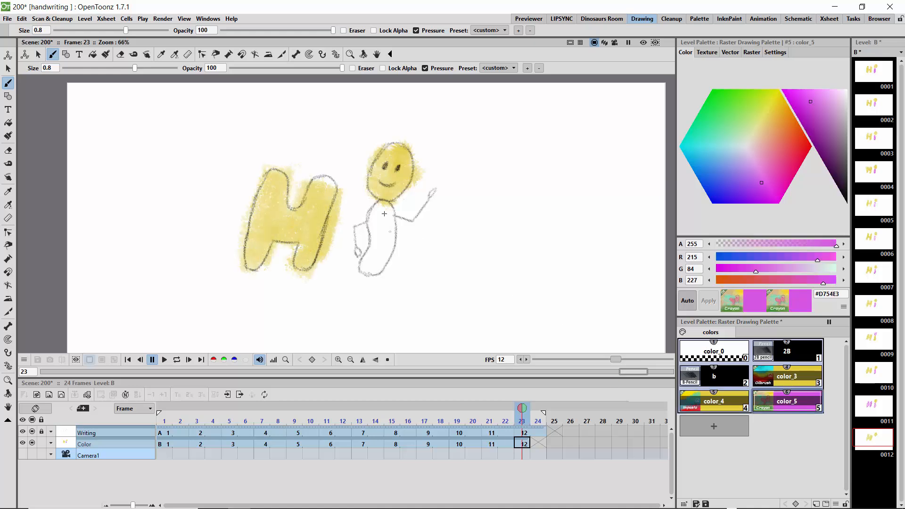
mouse_move(384, 211)
left_mouse_down()
mouse_move(372, 247)
mouse_move(384, 211)
mouse_move(385, 255)
mouse_move(394, 244)
mouse_move(378, 270)
mouse_move(365, 267)
mouse_move(370, 248)
mouse_move(361, 270)
mouse_move(389, 258)
left_mouse_up()
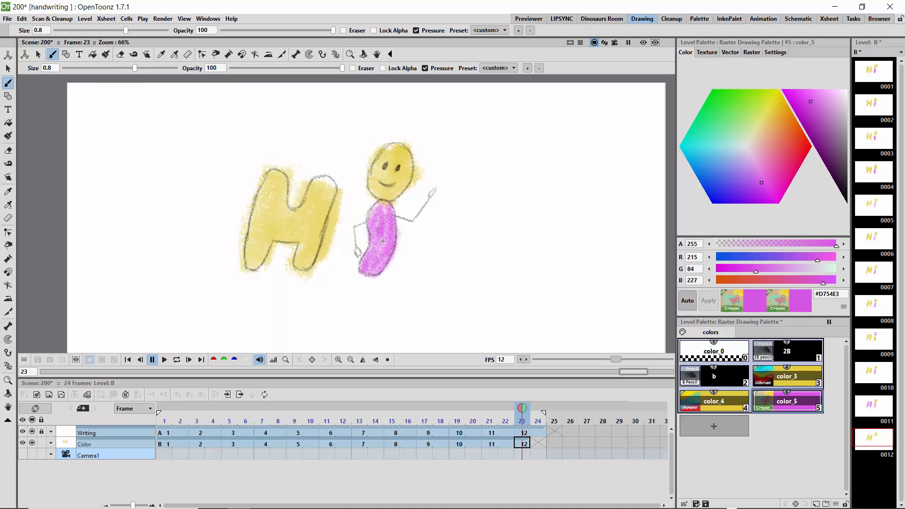
left_click_drag(382, 240, 374, 264)
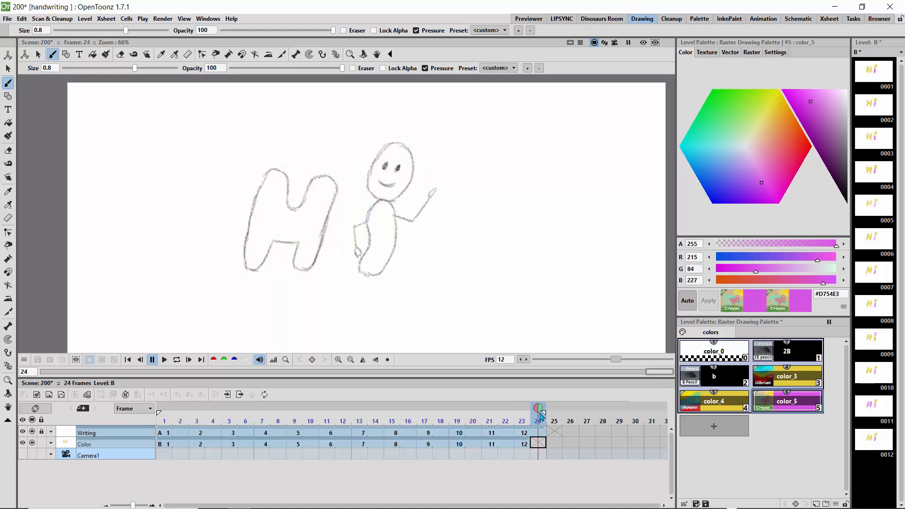
- Extend the last Color drawing from frame 23 through frame 24, and play the animation in a loop from frame 1
left_click(524, 444)
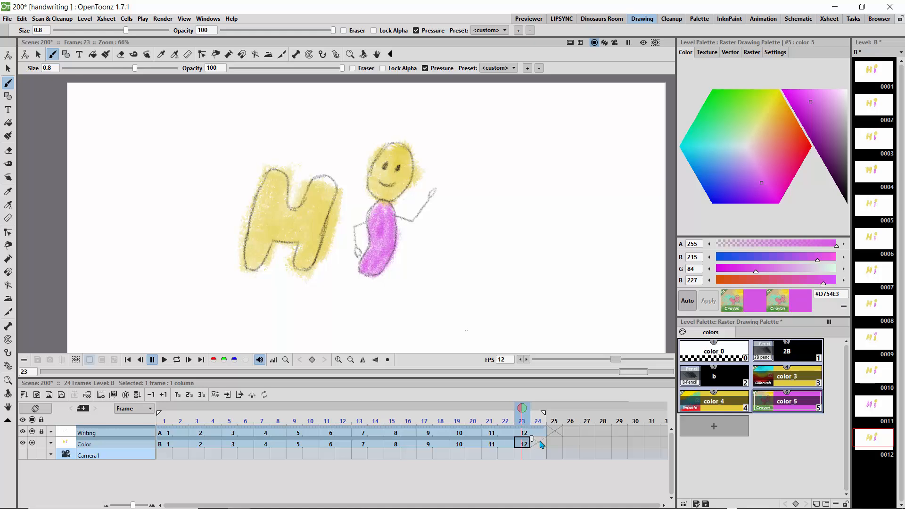
left_click_drag(547, 445, 550, 445)
left_click_drag(521, 419, 120, 418)
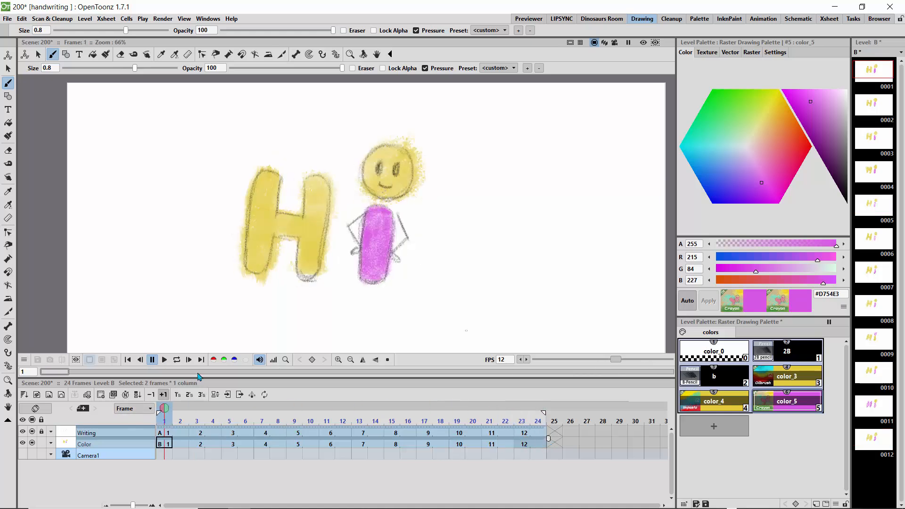
left_click(177, 359)
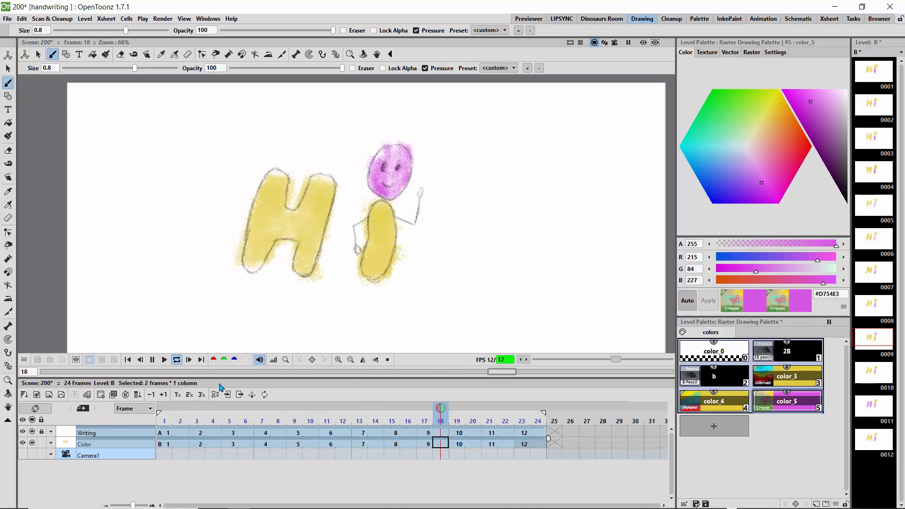